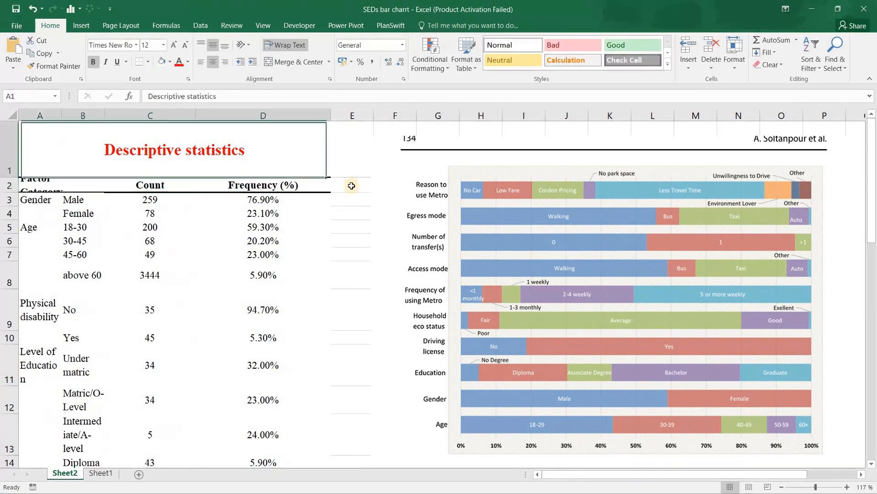
- Examine the descriptive statistics table and the sample characteristics bar chart picture on Sheet2
left_click(361, 185)
scroll(439, 325, "down", 2)
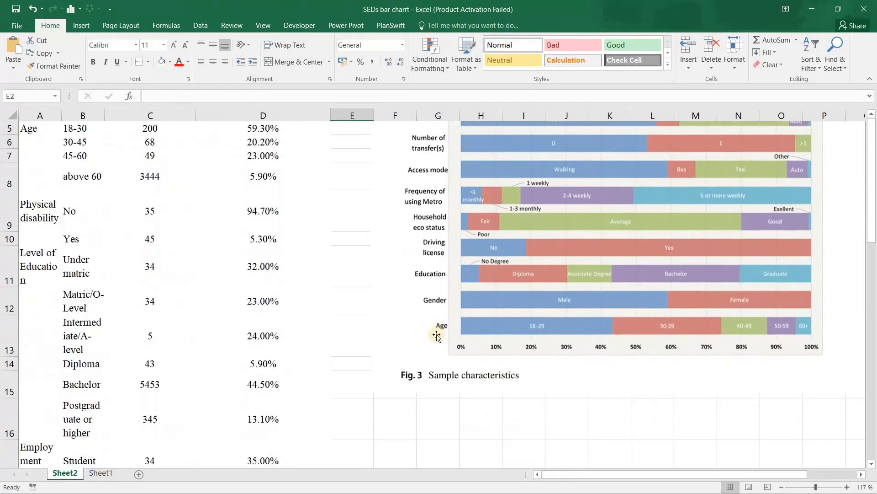
left_click(447, 352)
scroll(552, 306, "up", 2)
scroll(552, 306, "right", 2)
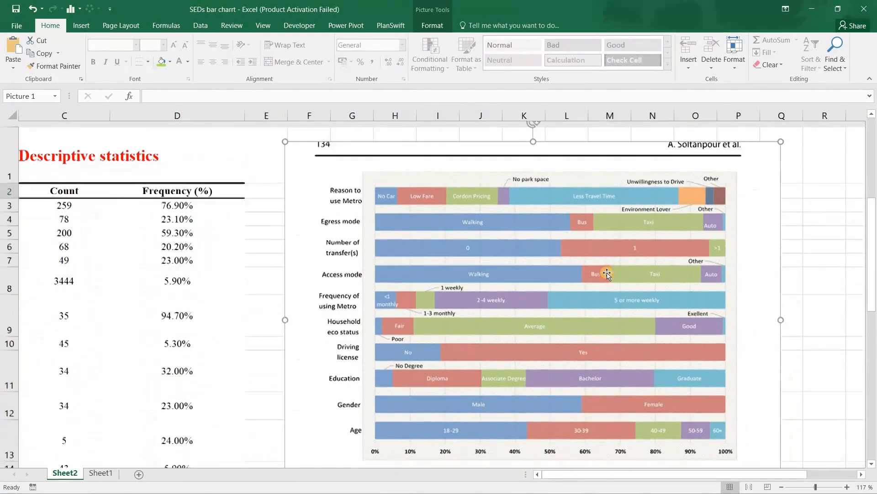
- Examine the factor names listed in column A of Sheet1, from Gender down to Car ownership
left_click(98, 471)
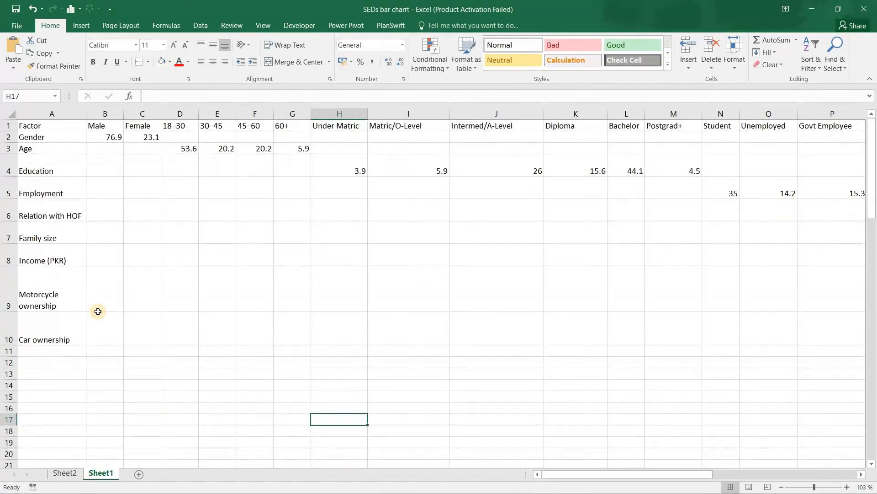
scroll(51, 184, "up", 2)
scroll(51, 160, "up", 1)
left_click(53, 146)
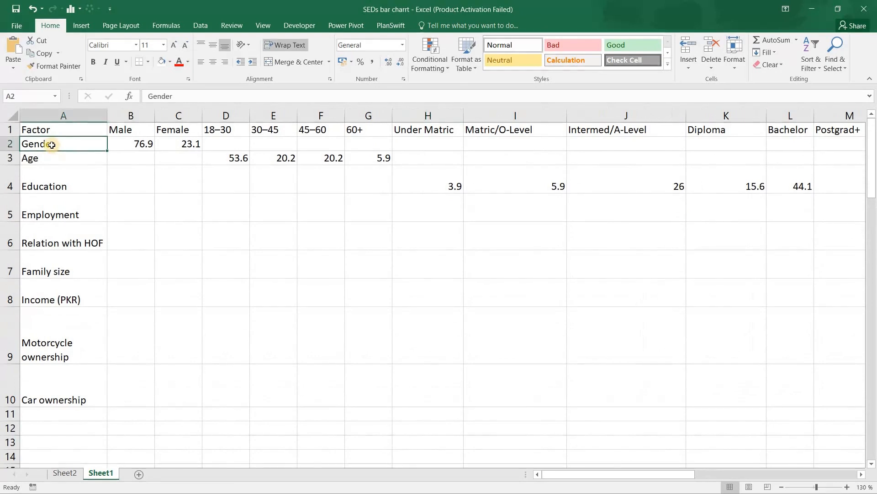
left_click(48, 157)
left_click(51, 146)
left_click(64, 162)
left_click(85, 190)
key("Down")
key("Down")
key("Down")
key("Down")
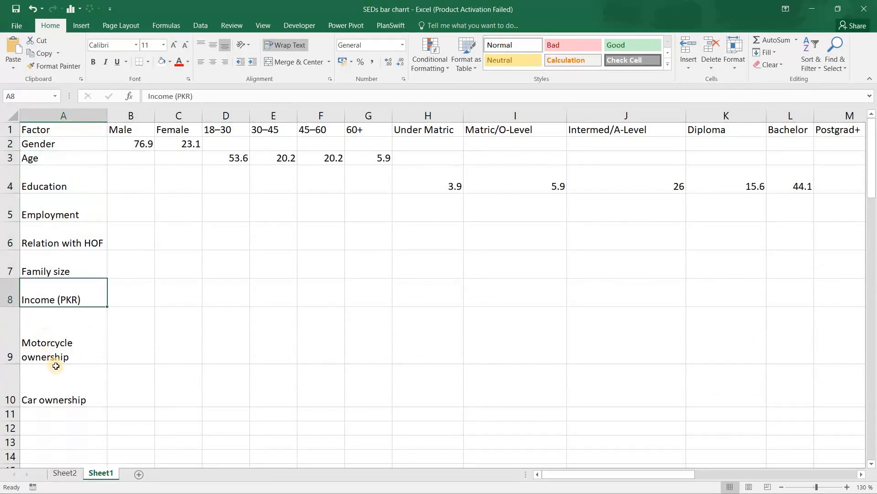
key("Down")
key("Down")
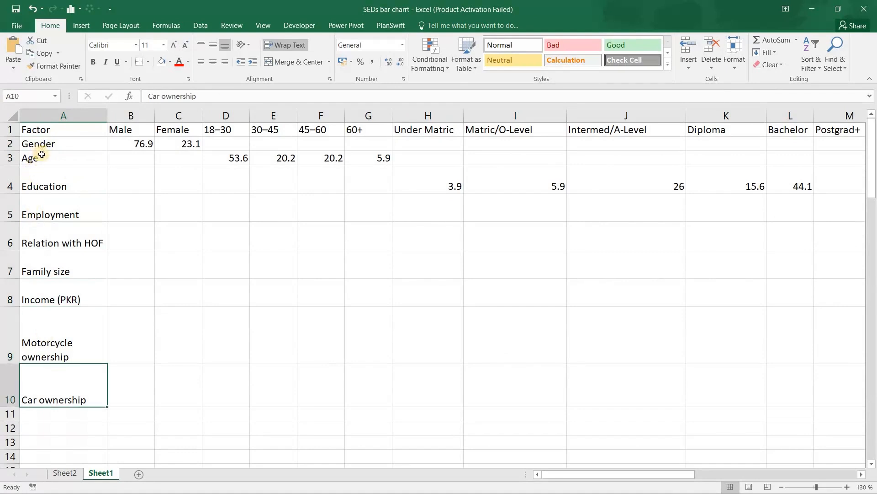
key("Up")
key("Up")
key("Up")
key("Up")
key("Up")
key("Up")
key("Up")
key("Down")
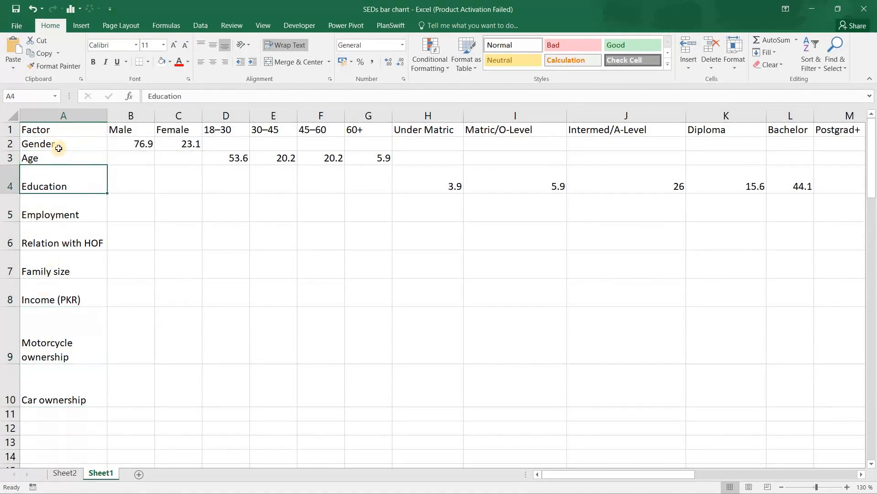
key("Up")
key("Up")
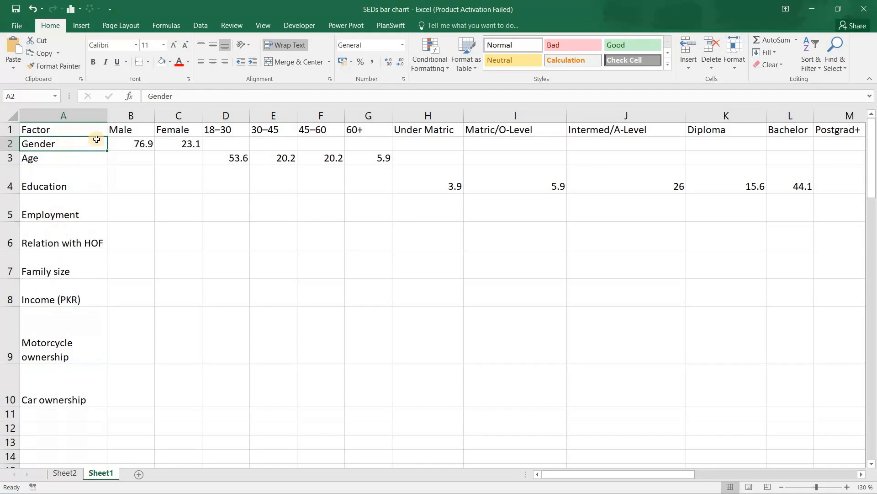
- Examine the category headings in row 1 that belong to the Gender and Age factors
key("Right")
key("Up")
key("Right")
key("Right")
key("Right")
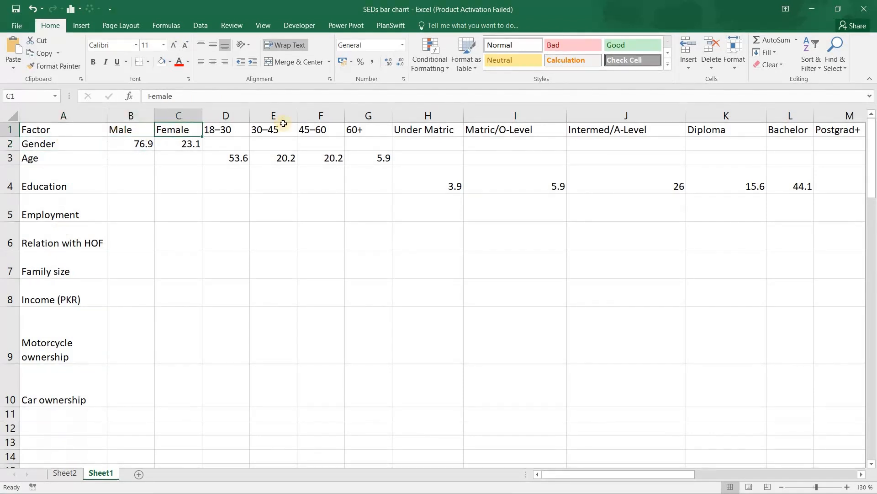
key("Left")
left_click(61, 150)
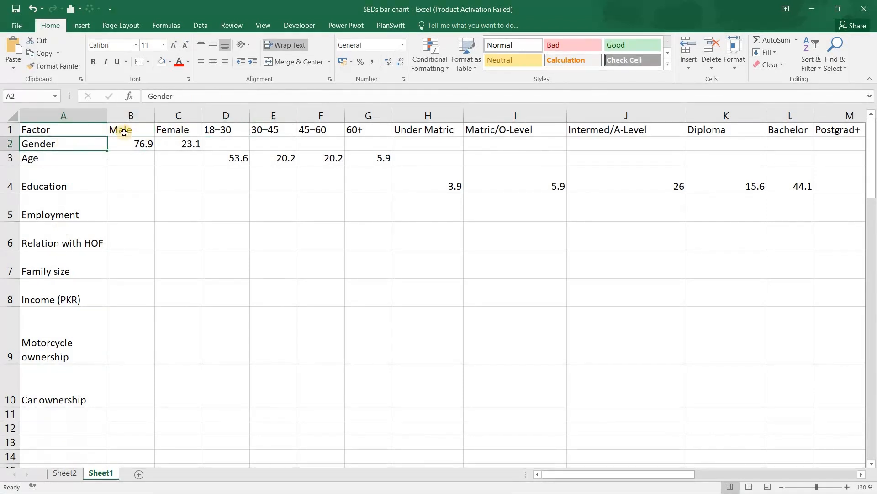
left_click(138, 131)
left_click(163, 131)
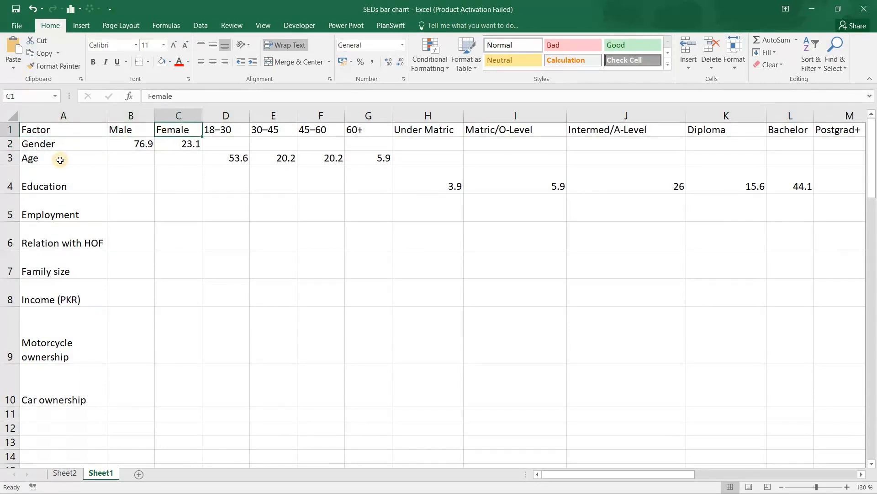
left_click(60, 160)
left_click(218, 131)
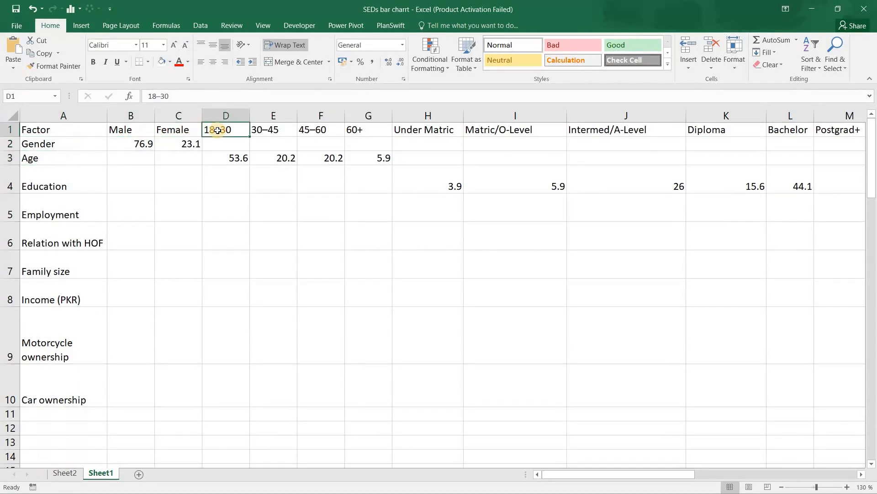
key("Right")
key("Right")
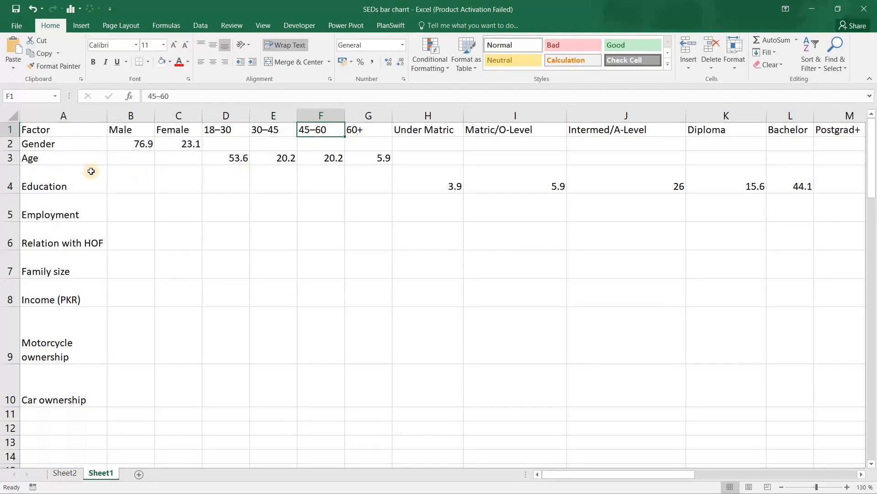
key("Right")
- Examine the row 1 category headings that belong to the Education factor, starting from Under Matric
left_click(54, 185)
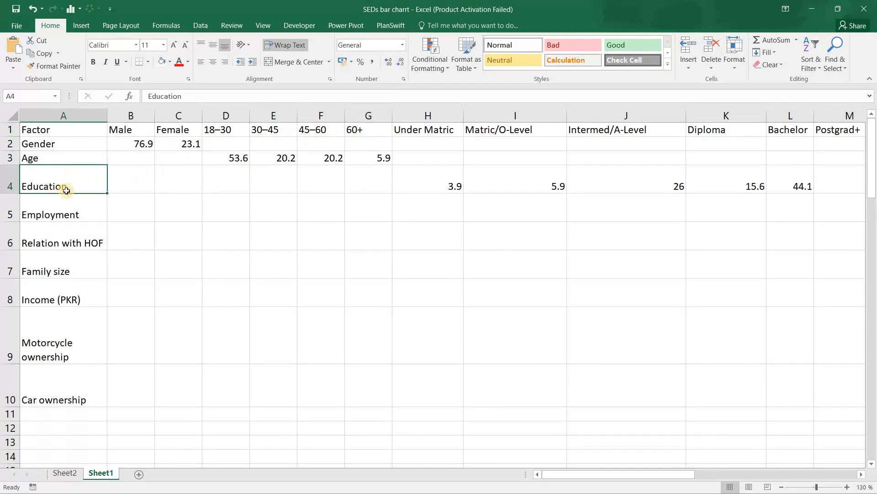
left_click(436, 132)
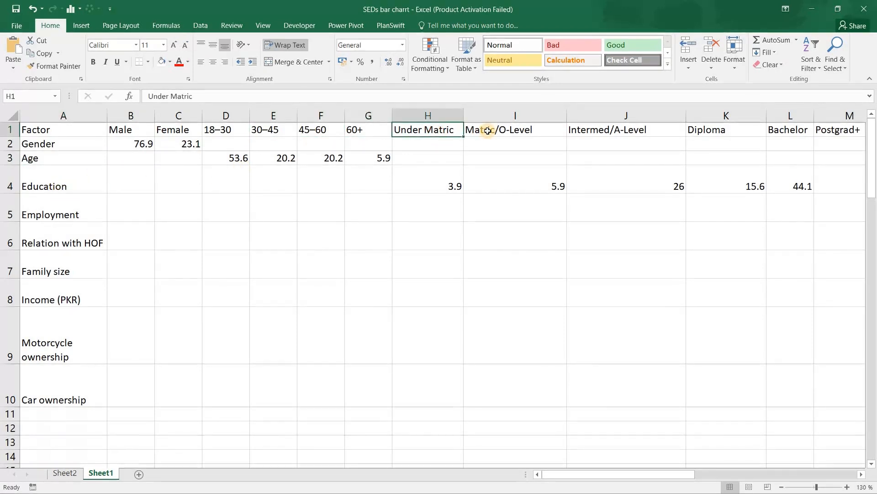
left_click(484, 131)
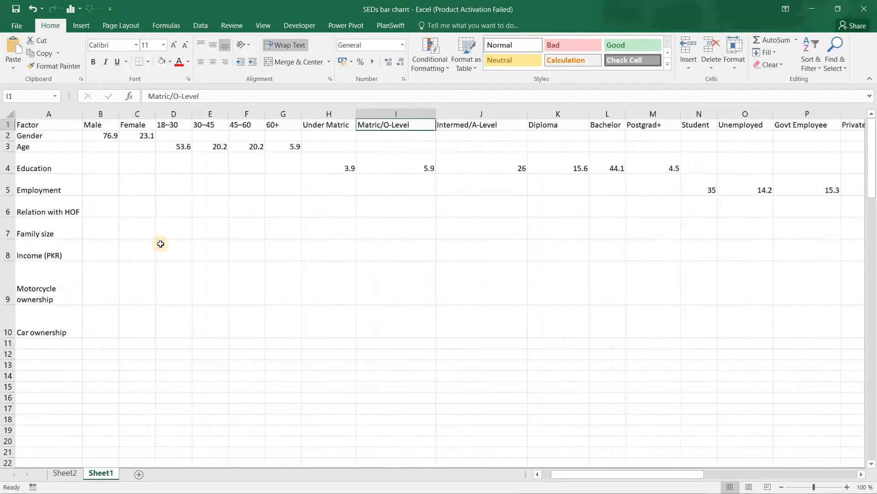
key("Right")
key("Right")
key("Right")
key("Right")
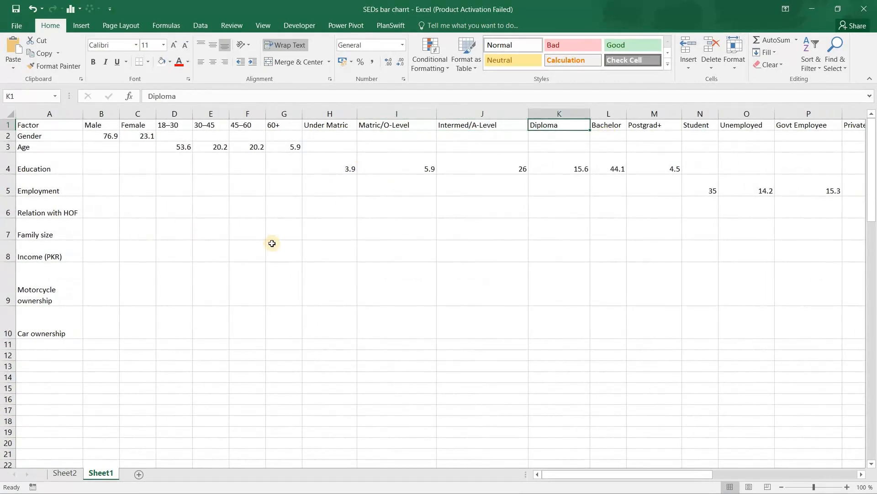
key("Left")
key("Left")
key("Left")
key("ctrl+Home")
key("Down")
key("Right")
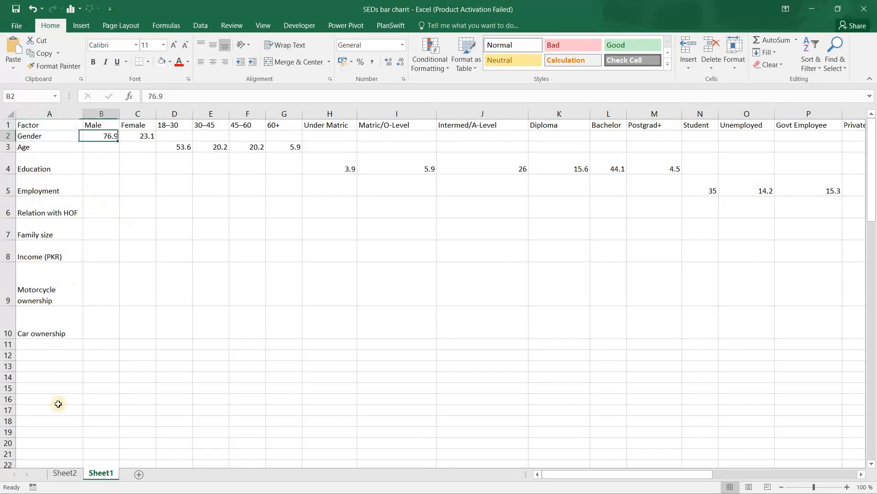
- Check the frequency column on Sheet2 against the Male and Female percentages in the Gender row of Sheet1
left_click(64, 473)
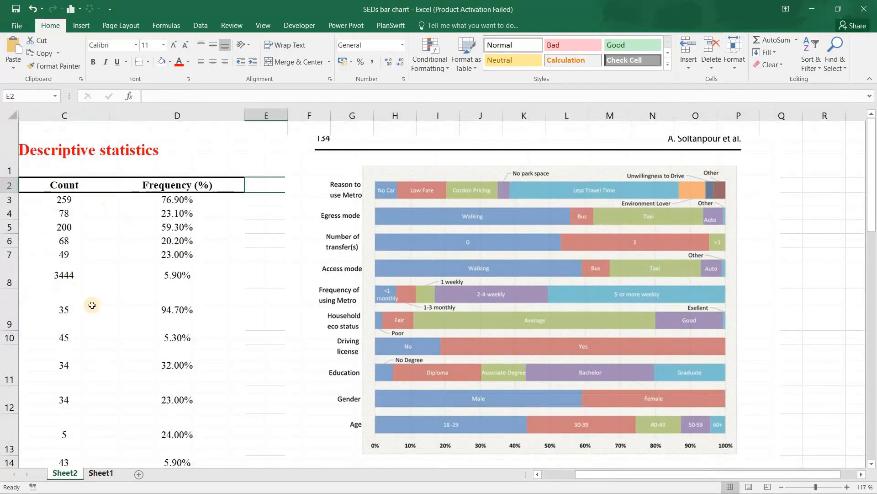
left_click(97, 474)
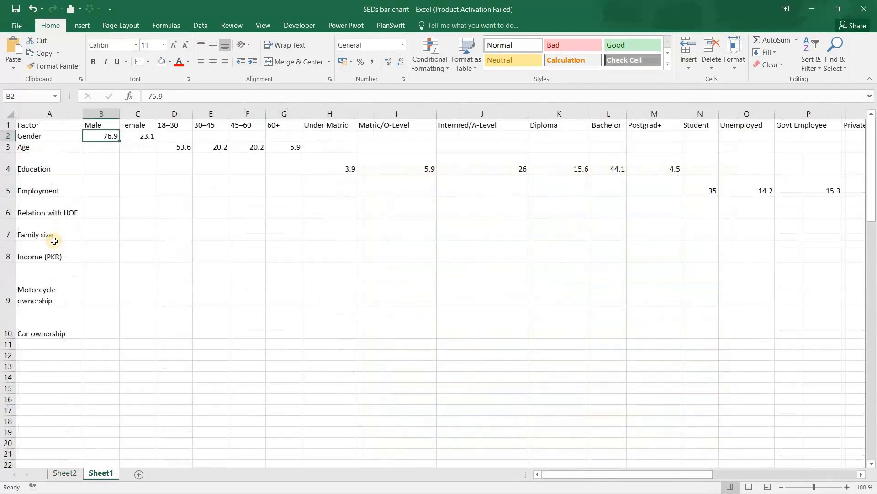
left_click(139, 134)
key("Left")
left_click(137, 139)
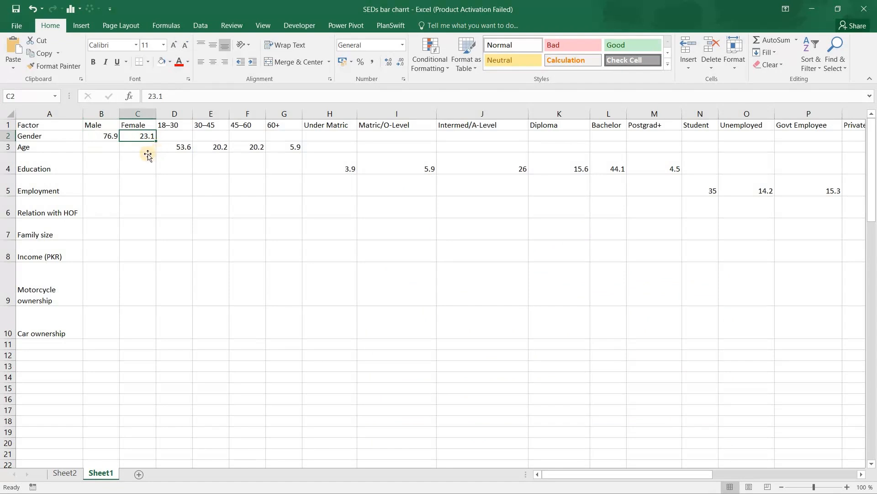
- Examine how the Education percentages in row 4 line up under their category headings
key("Down")
key("Down")
key("Right")
key("Right")
key("Right")
key("Right")
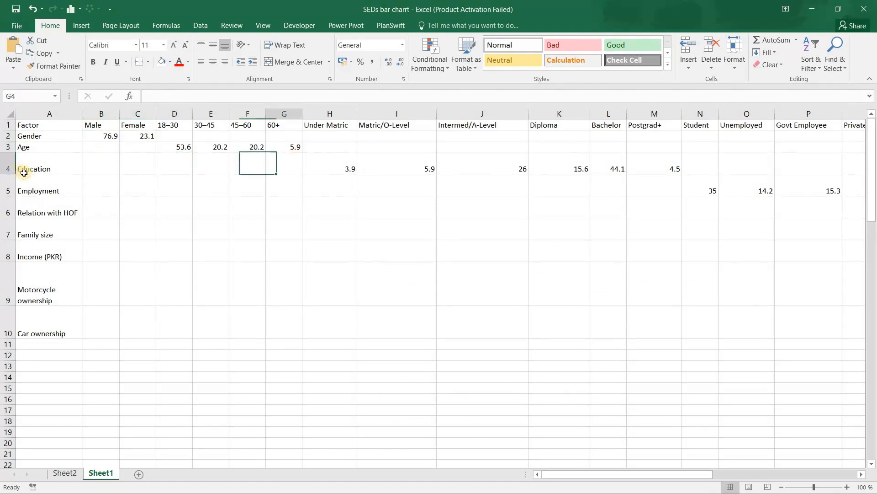
key("Right")
key("Right")
key("Right")
key("Right")
key("Left")
left_click(315, 170)
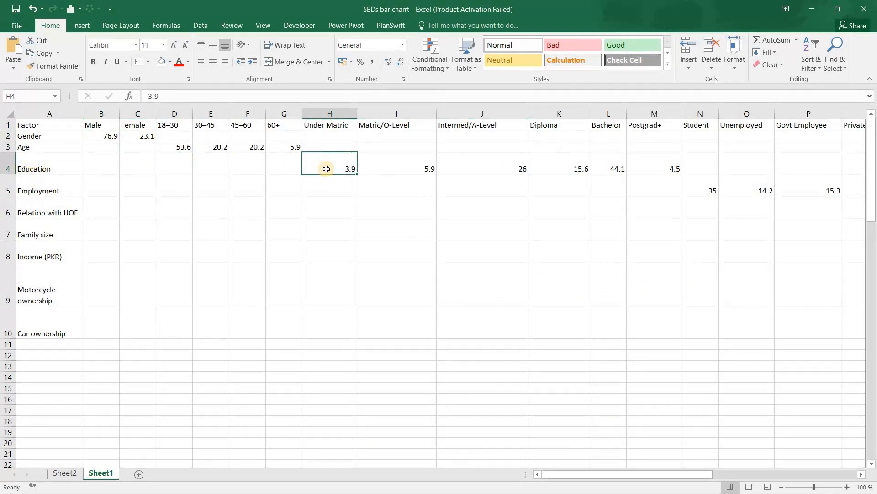
left_click(326, 125)
key("Down")
key("Down")
key("Down")
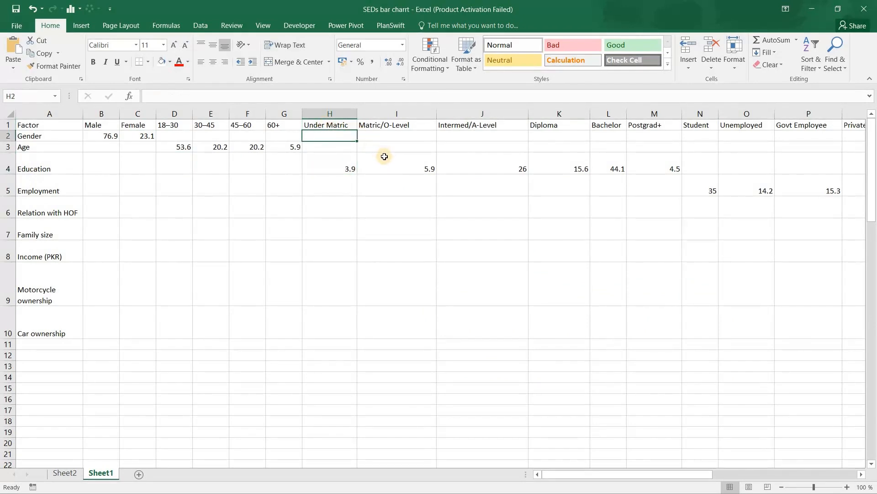
key("Right")
key("Right")
key("Right")
key("Right")
key("Left")
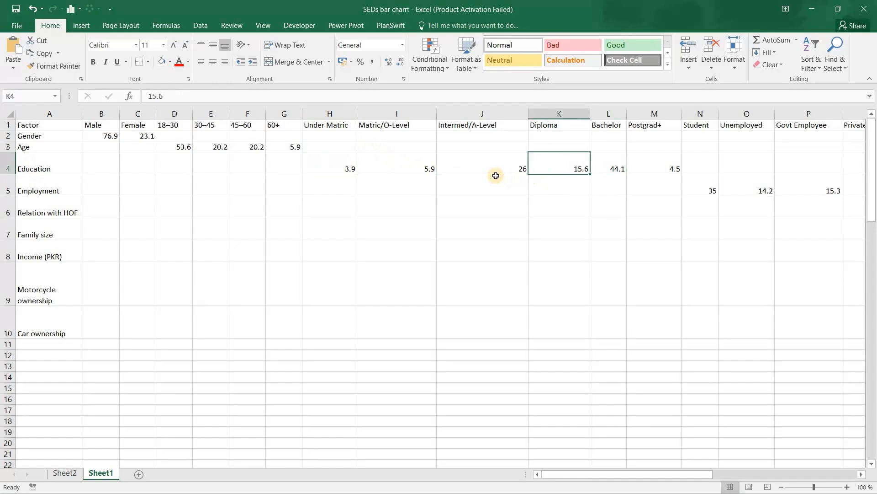
key("Left")
key("Left")
key("Right")
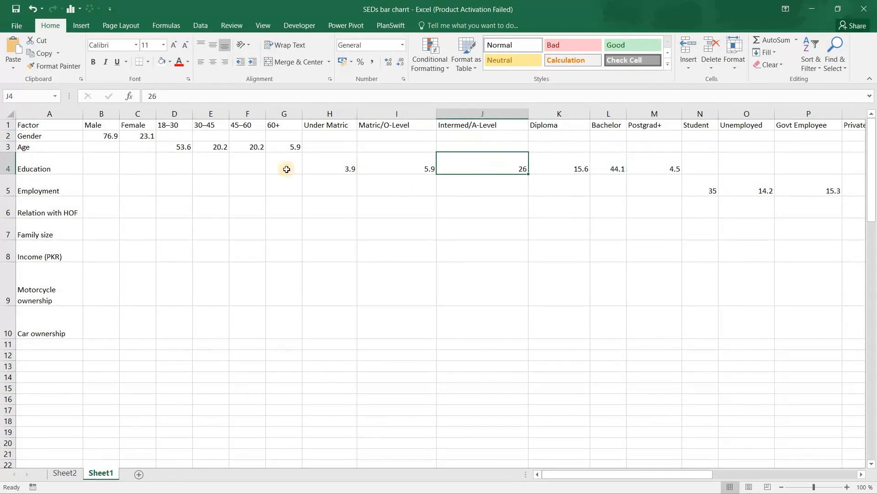
- Select the whole factor table on Sheet1, cells A1 to AI10, including the row and column headings
scroll(36, 120, "down", 1)
left_click_drag(30, 126, 63, 301)
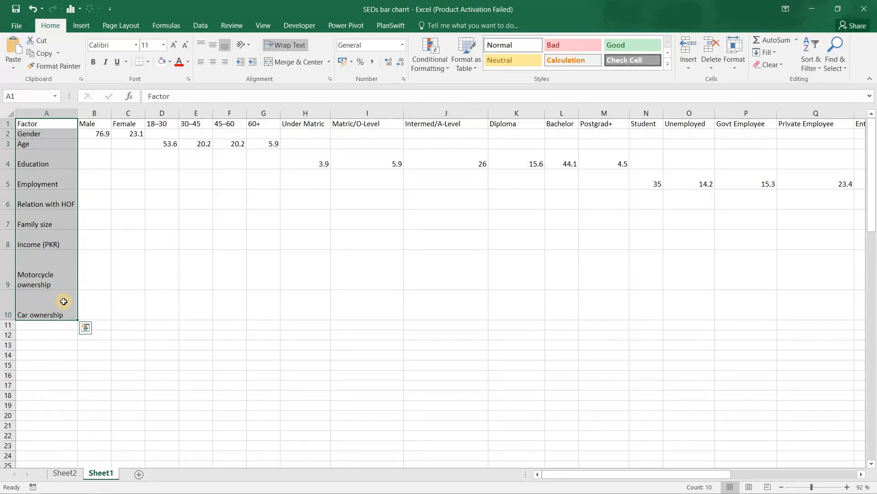
key("ctrl+shift+Right")
scroll(63, 301, "right", 2)
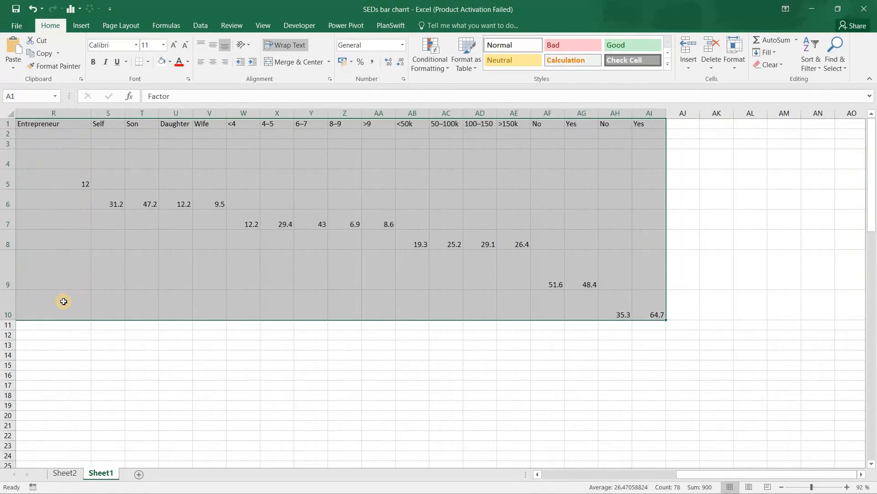
scroll(64, 301, "left", 4)
scroll(63, 301, "down", 2)
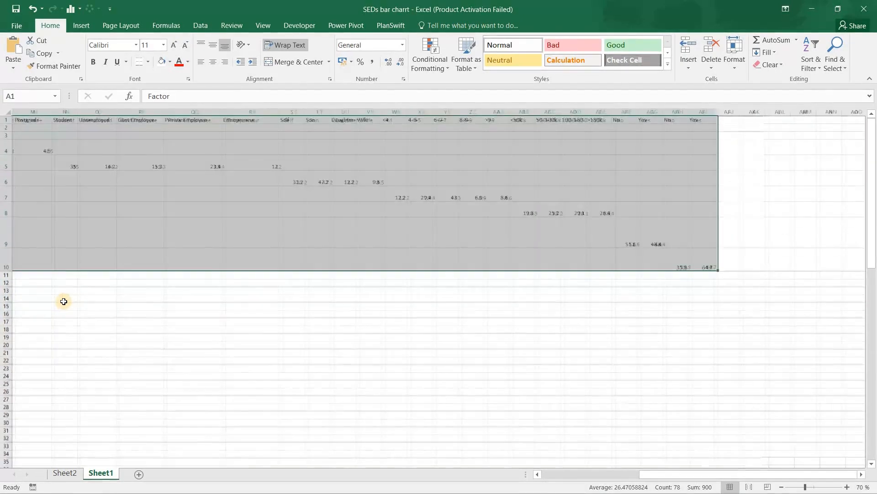
scroll(63, 301, "down", 1)
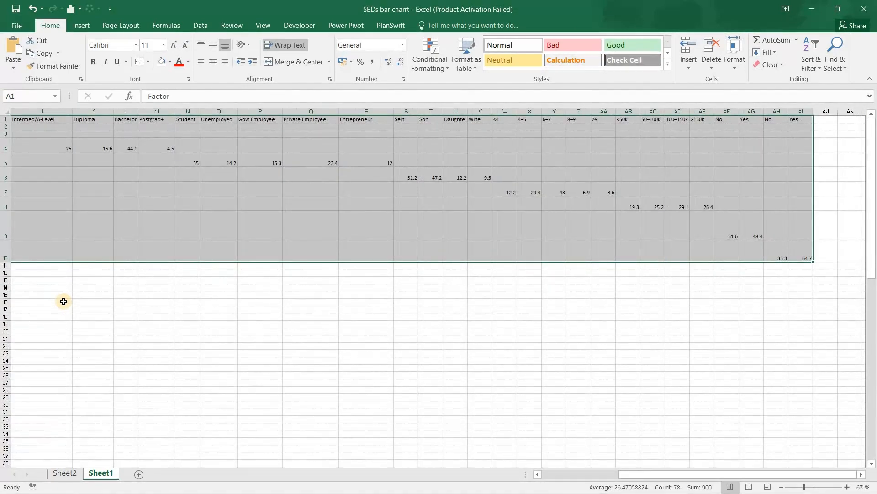
scroll(64, 302, "left", 5)
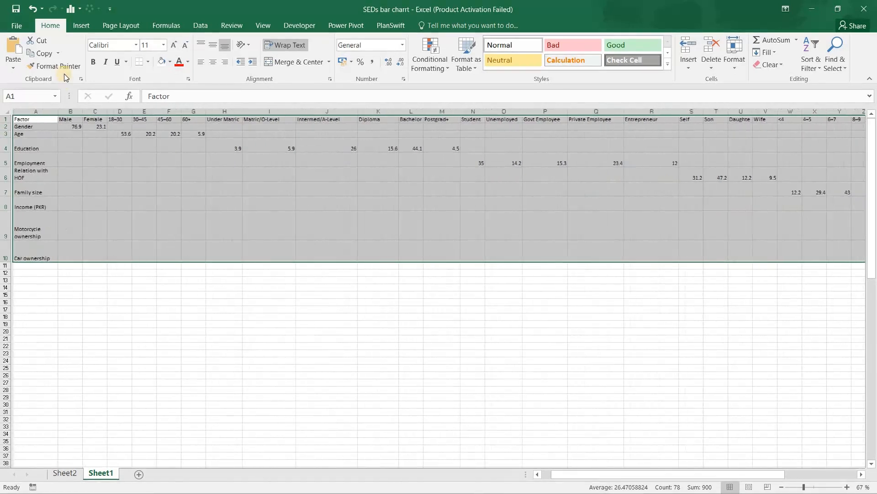
- Insert a 2-D 100% Stacked Bar chart from the selected table, with the factors as the bar categories
left_click(76, 29)
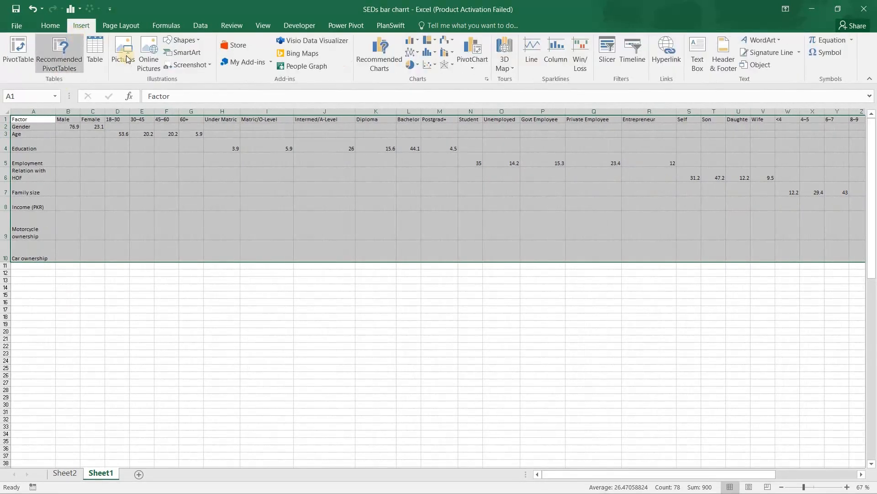
left_click(416, 40)
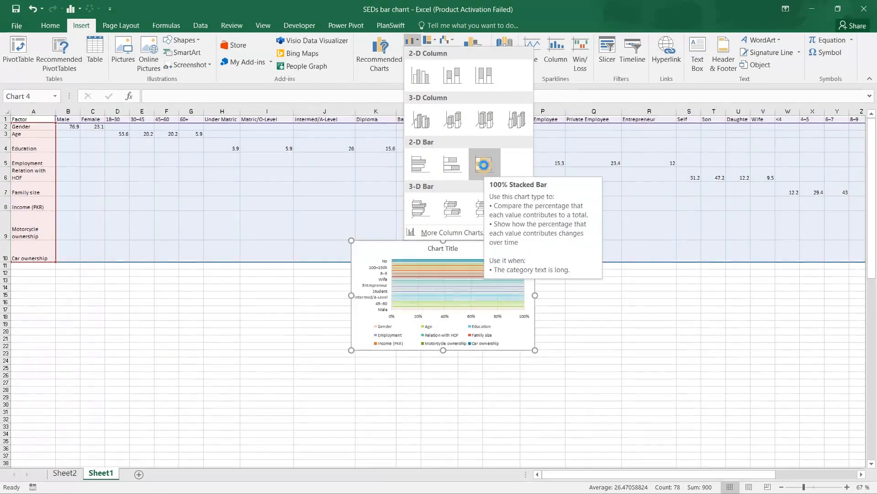
left_click(485, 165)
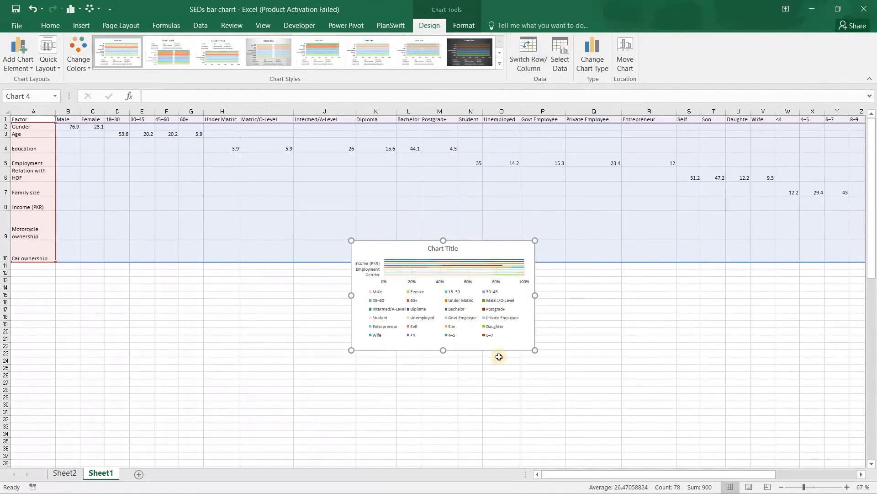
- Enlarge the chart so every factor label is readable, extending it over the lower rows of the table
left_click_drag(576, 385, 607, 408)
left_click_drag(252, 234, 249, 233)
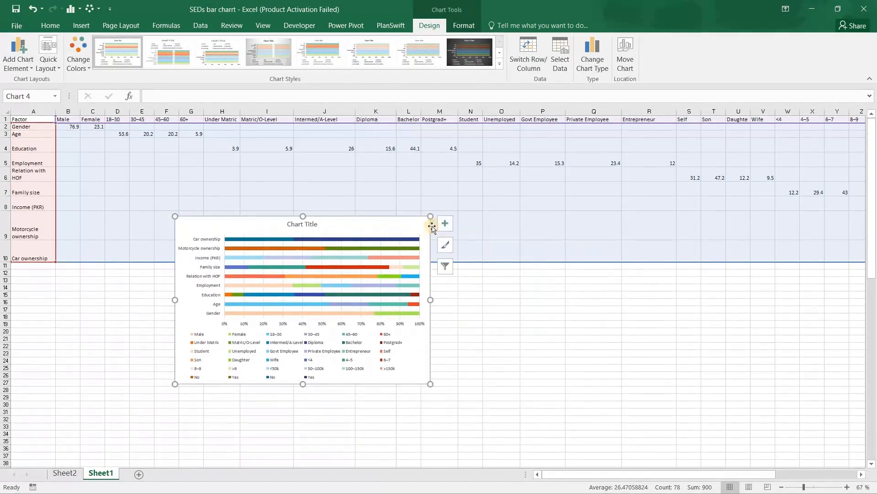
- Remove the chart title and the legend from the stacked bar chart
left_click(444, 223)
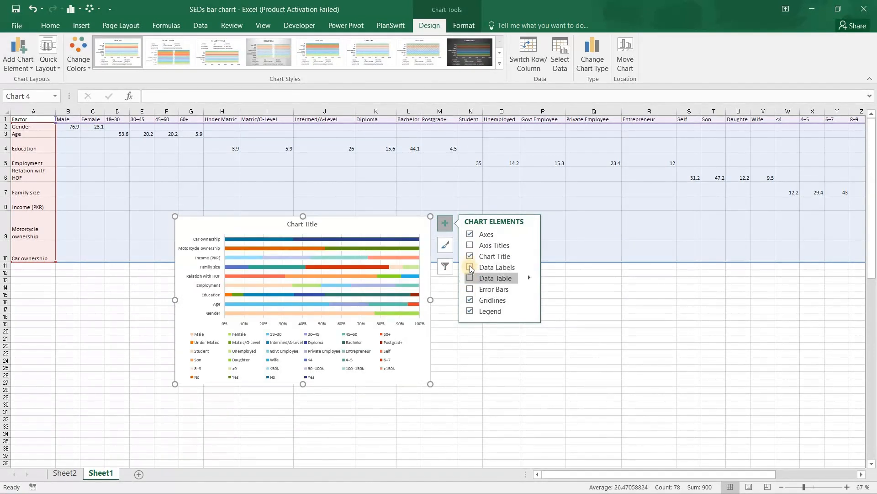
left_click(470, 256)
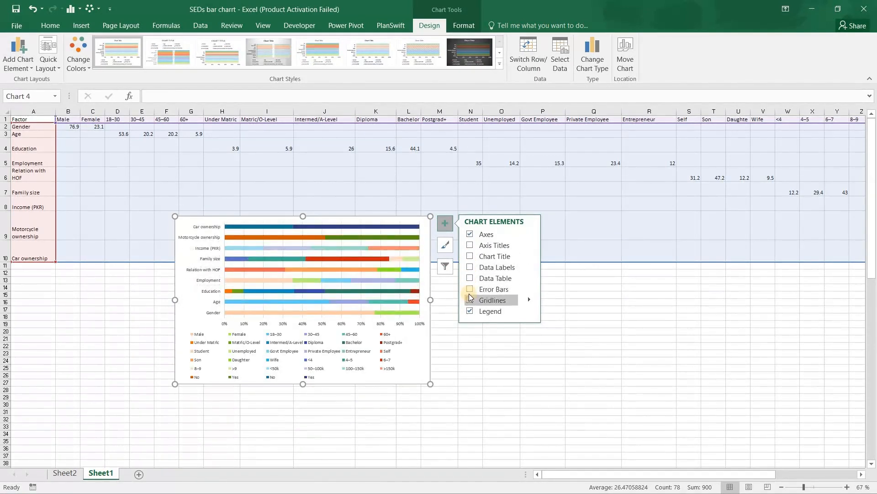
left_click(470, 313)
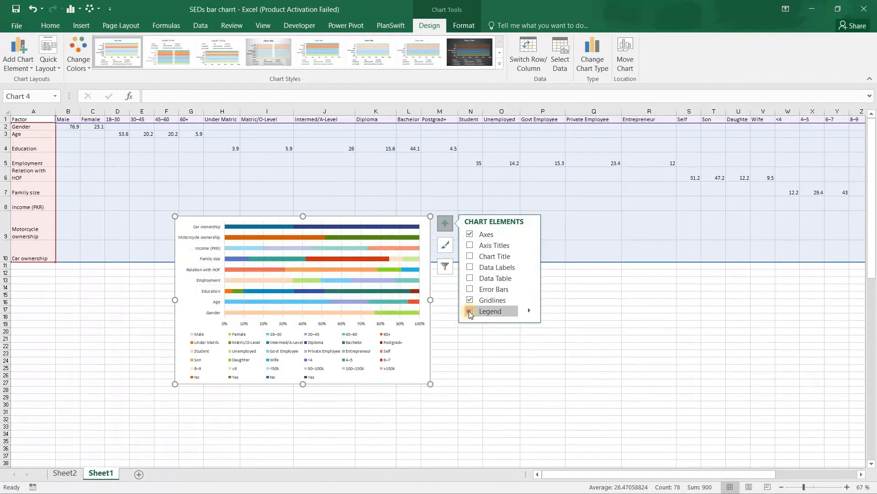
left_click(470, 245)
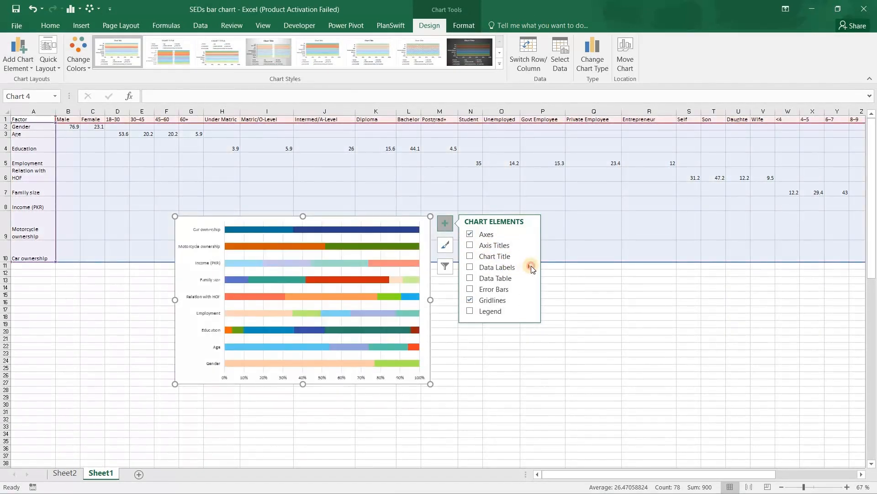
- Add data labels to all the bars of the stacked bar chart
left_click(530, 266)
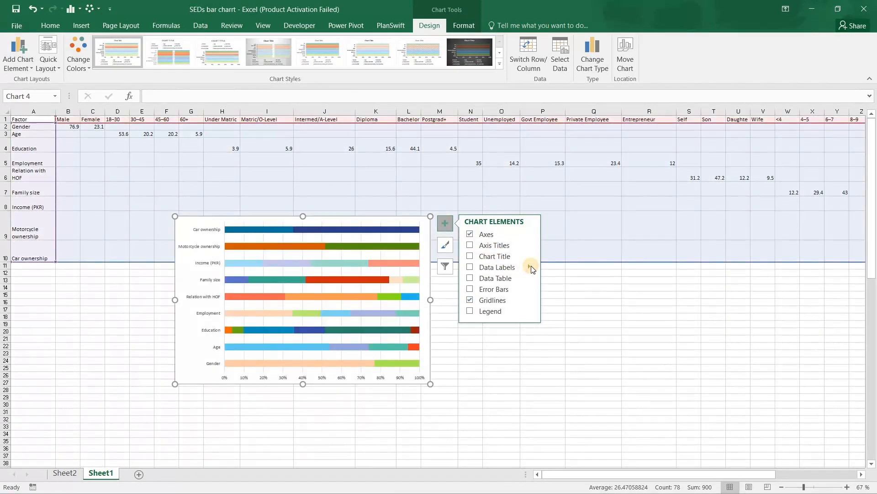
left_click(469, 267)
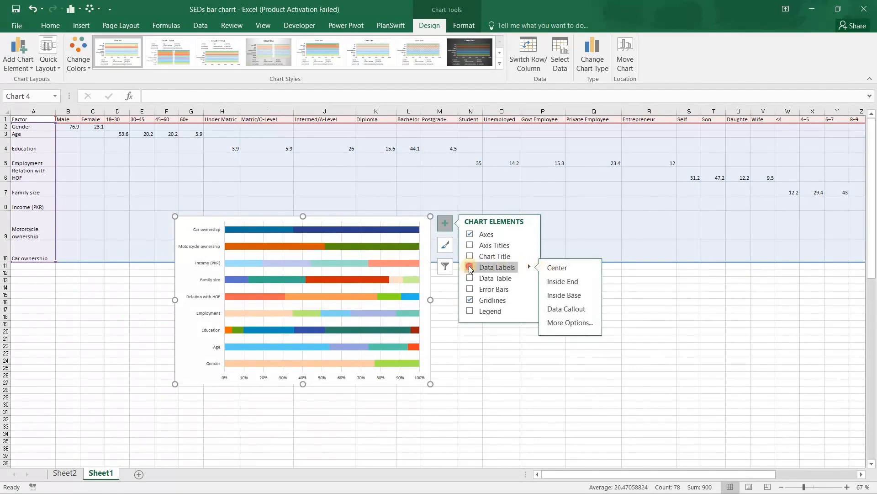
left_click(525, 367)
- Format the Male and Female data labels on the Gender bar to show the series name instead of the value
scroll(163, 268, "up", 1)
scroll(163, 268, "up", 4)
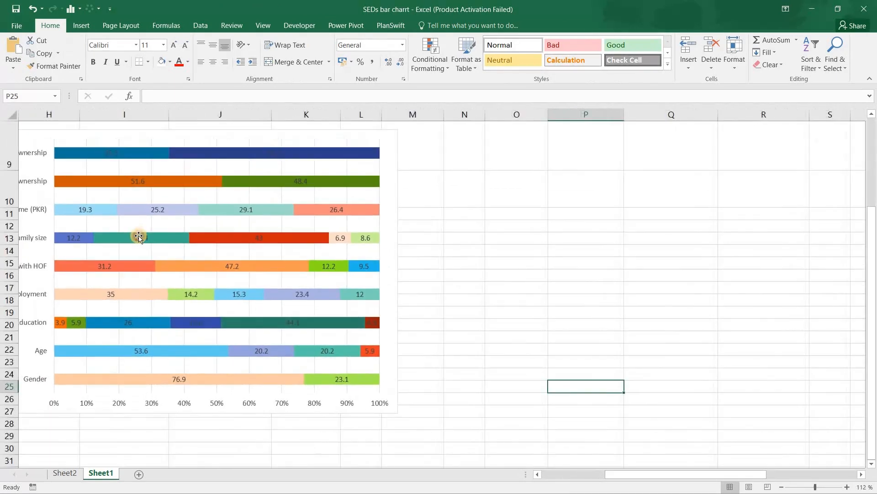
left_click(139, 238)
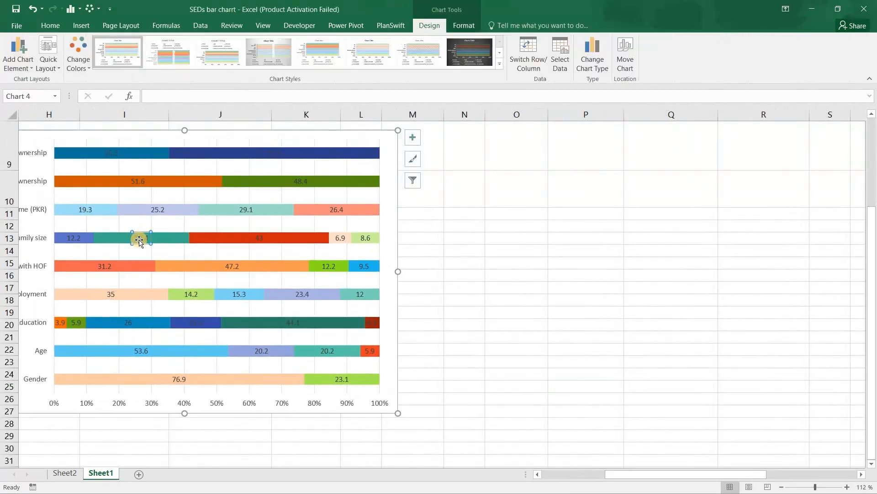
right_click(139, 241)
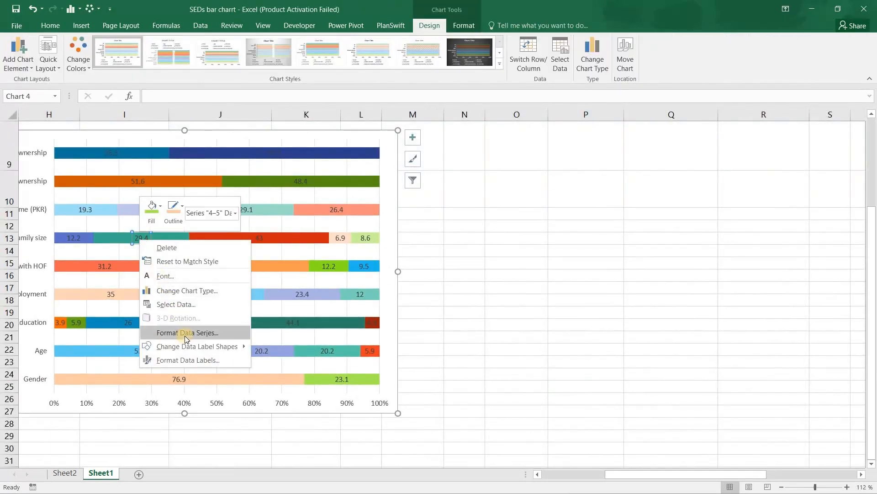
left_click(198, 360)
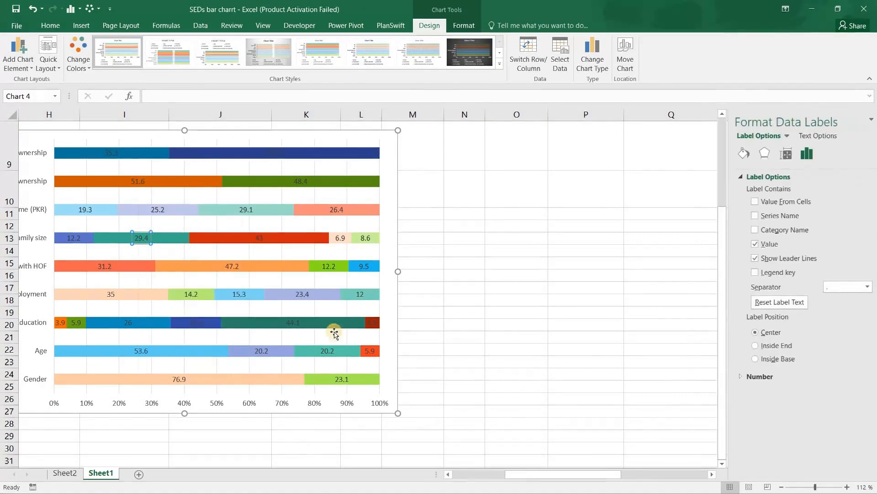
left_click(176, 379)
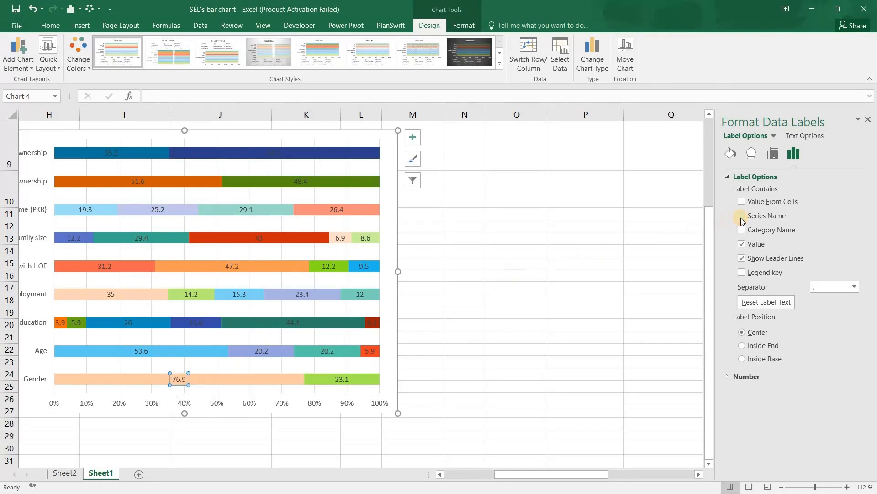
left_click(741, 244)
left_click(742, 244)
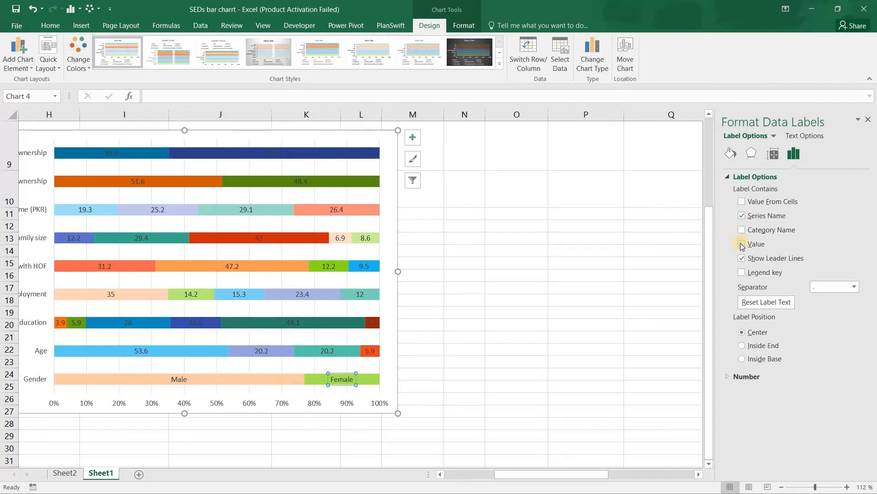
- Show the series name instead of the value in the 18–30, 30–45 and 45–60 labels of the Age bar
left_click(142, 351)
left_click(742, 244)
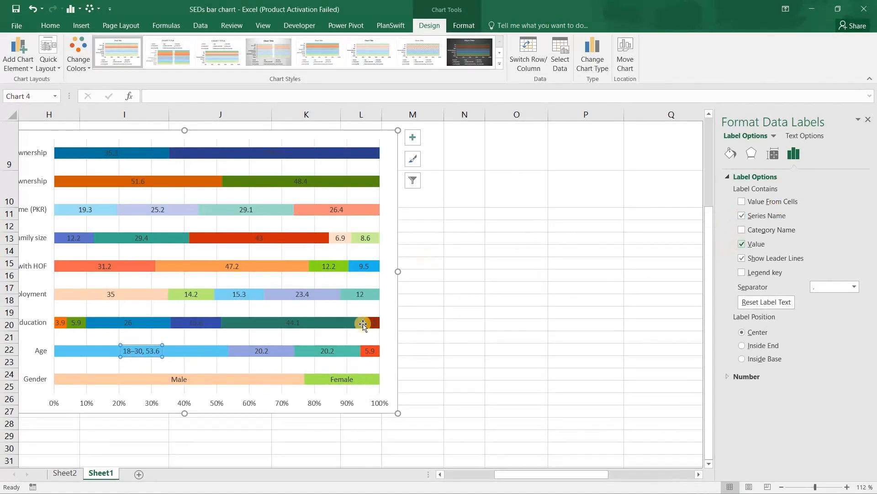
left_click(258, 351)
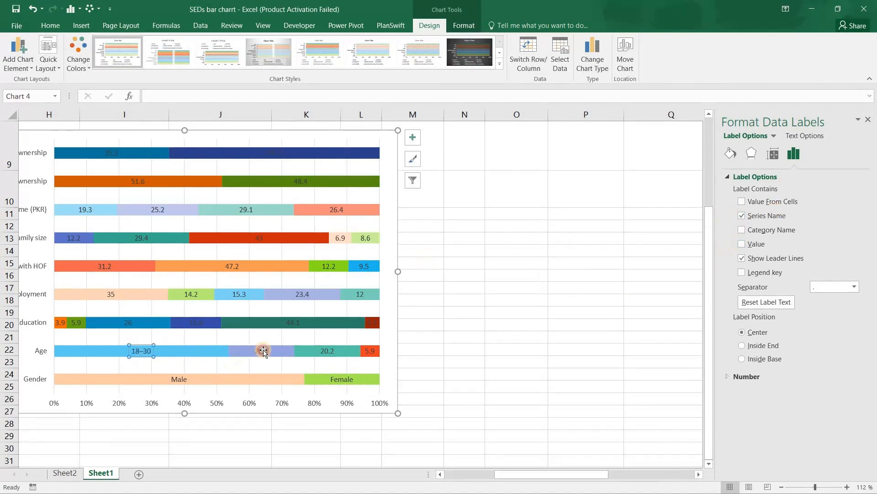
left_click(742, 216)
left_click(742, 244)
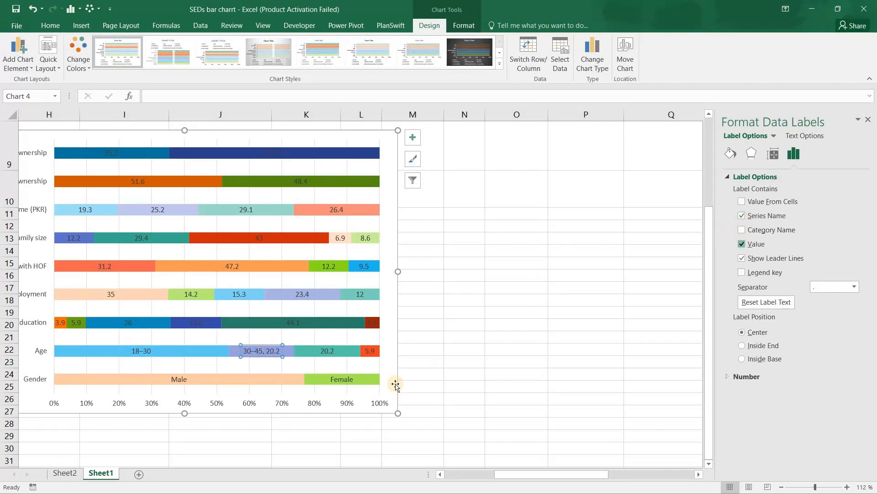
left_click(331, 352)
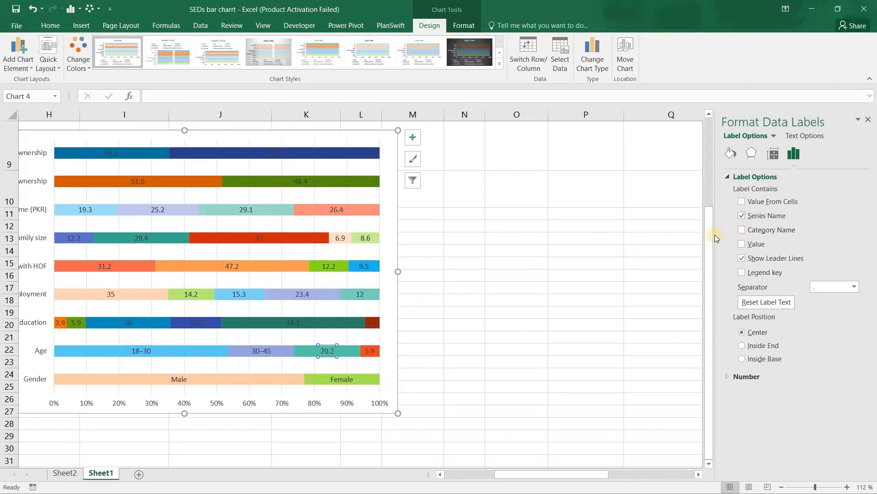
left_click(741, 245)
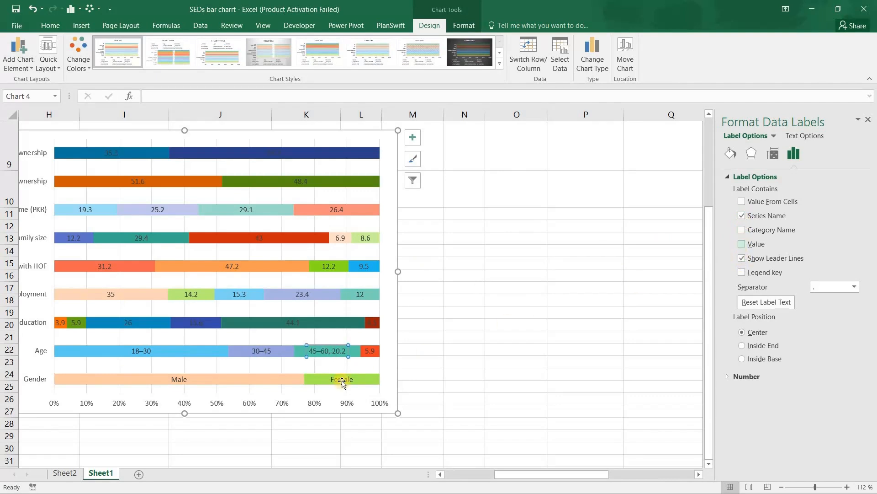
- Show the series name instead of the value in the Under Matric label of the Education bar
left_click(60, 323)
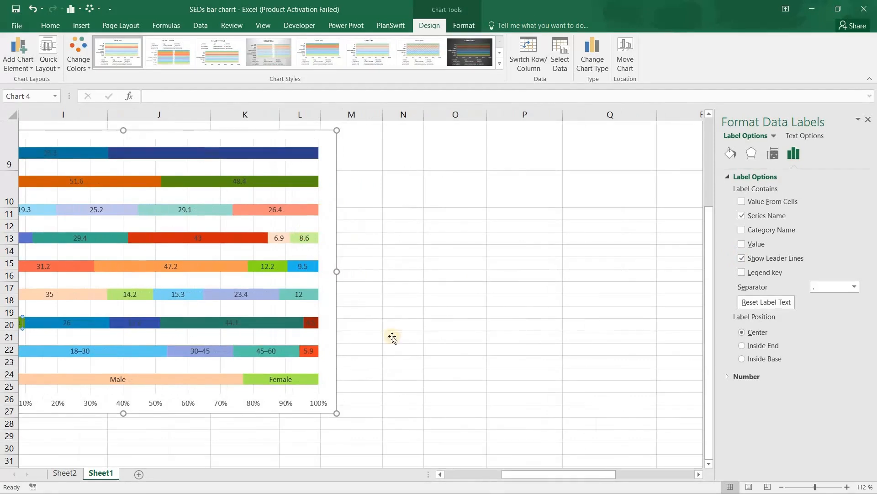
scroll(391, 284, "left", 3)
scroll(421, 355, "up", 2, "ctrl")
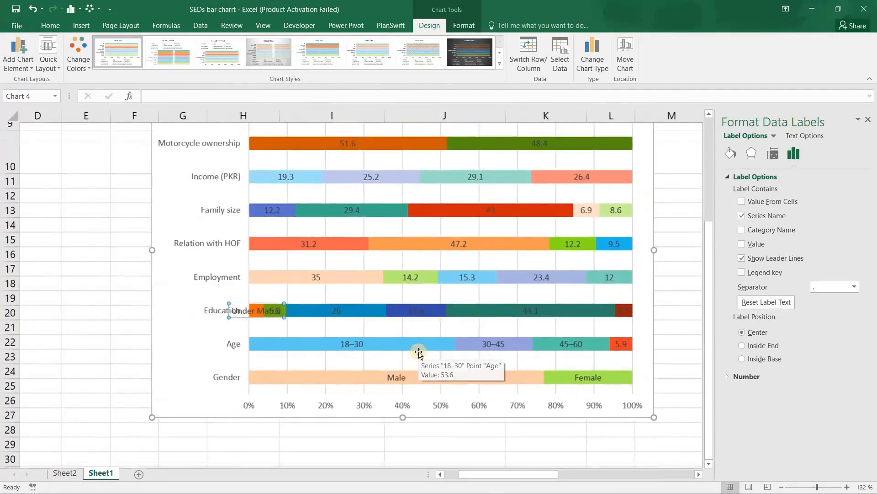
scroll(303, 378, "up", 2)
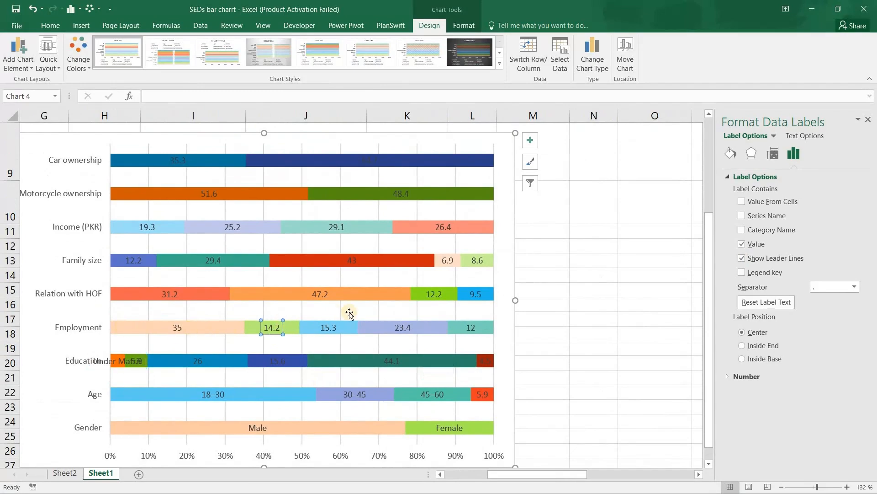
- Find the finished example chart farther down Sheet1 and examine how the labels of its narrow segments are placed
scroll(349, 312, "down", 3)
scroll(350, 313, "down", 2, "ctrl")
scroll(349, 313, "down", 4)
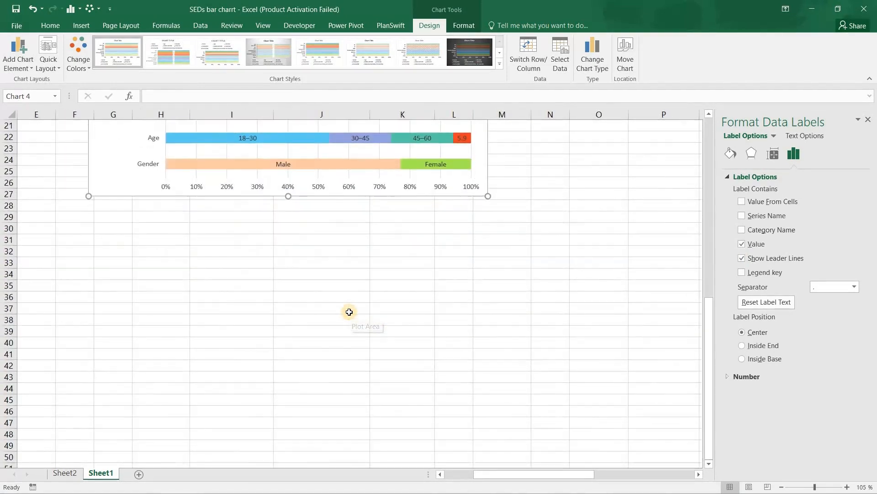
scroll(349, 312, "down", 20)
scroll(349, 312, "down", 4, "ctrl")
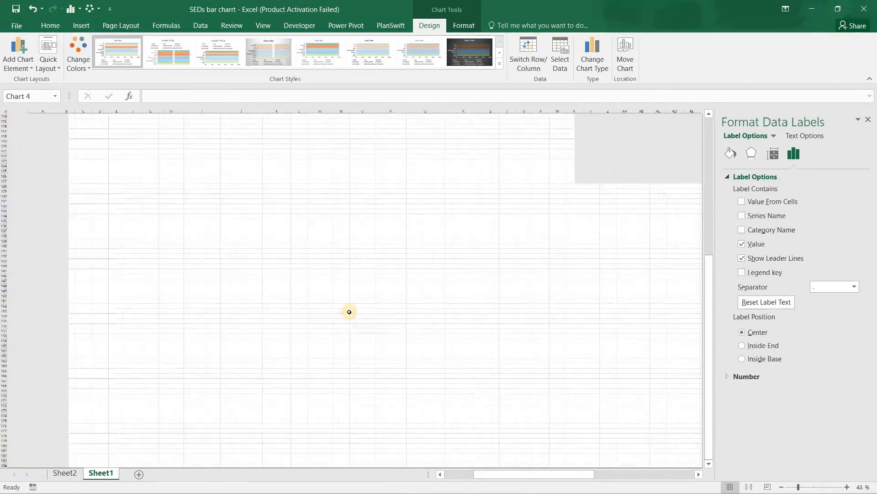
scroll(349, 313, "up", 20)
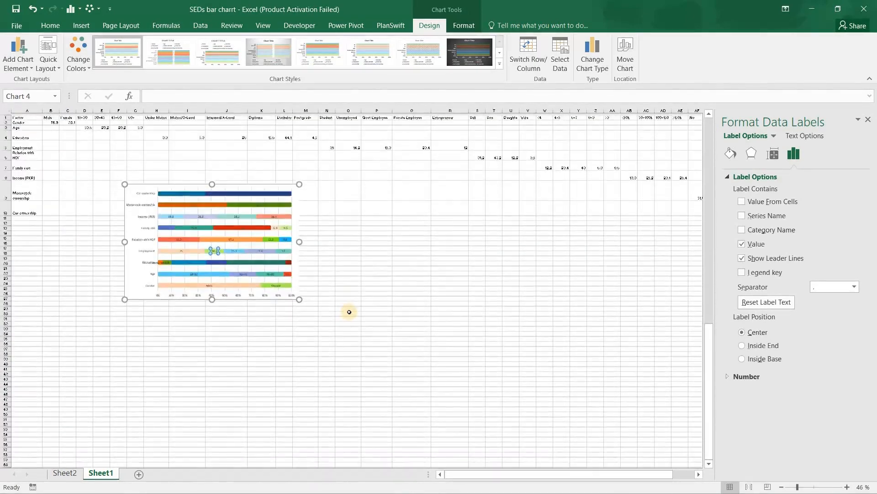
scroll(350, 312, "down", 20)
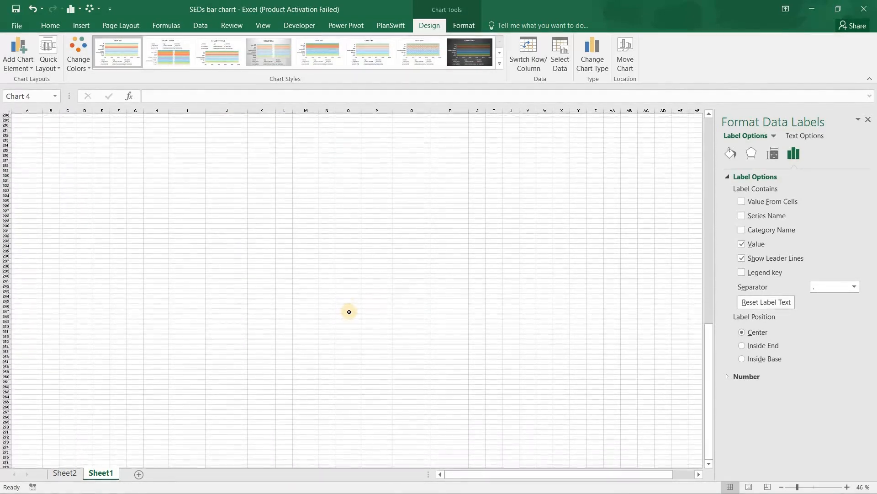
scroll(349, 312, "down", 20)
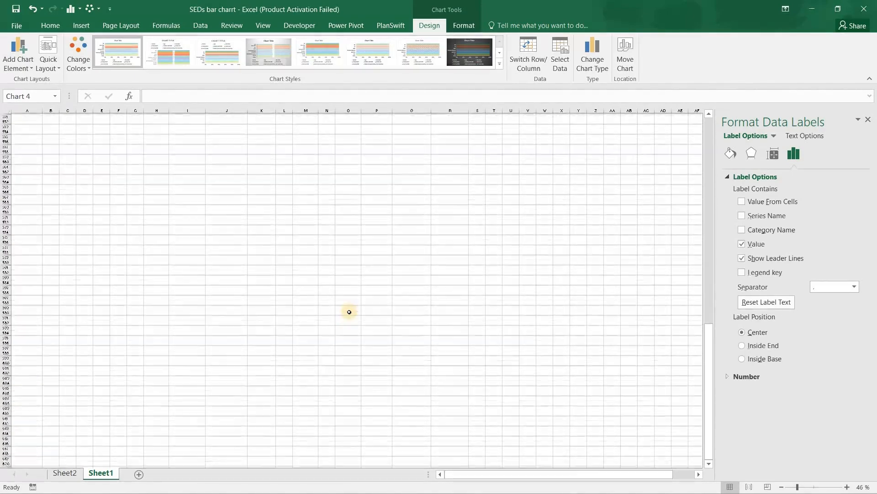
scroll(349, 312, "up", 20)
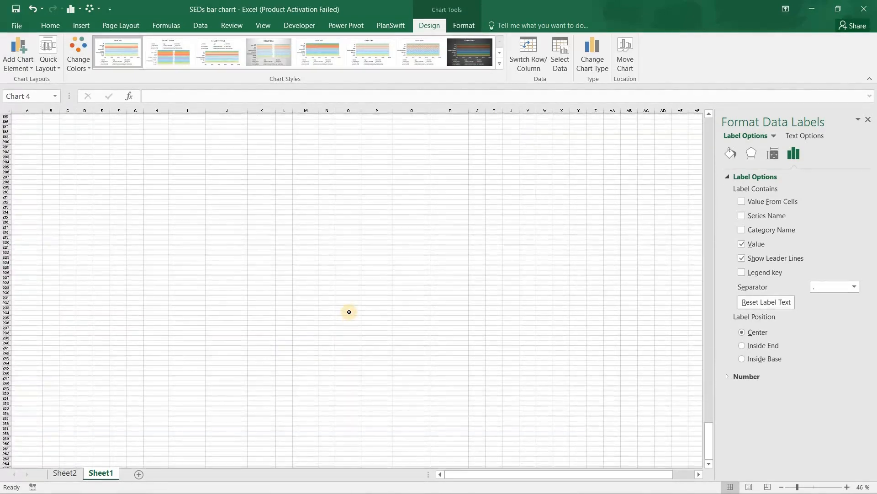
scroll(349, 312, "down", 5)
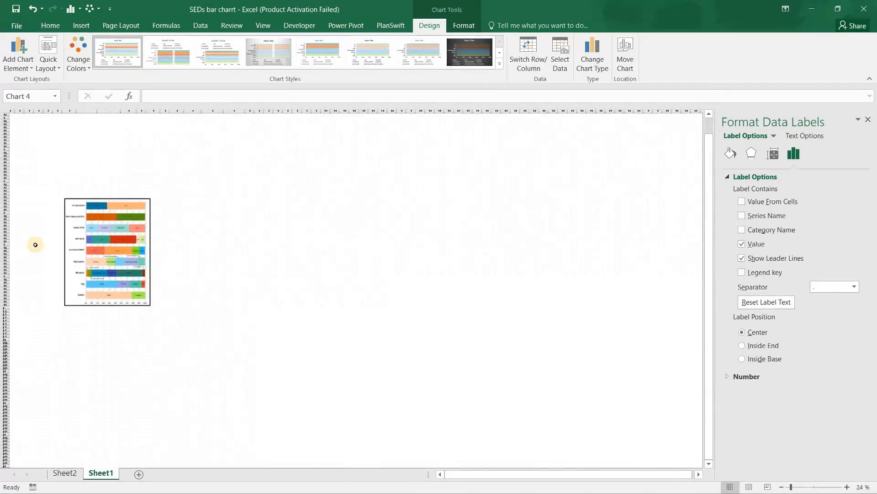
scroll(67, 192, "up", 4)
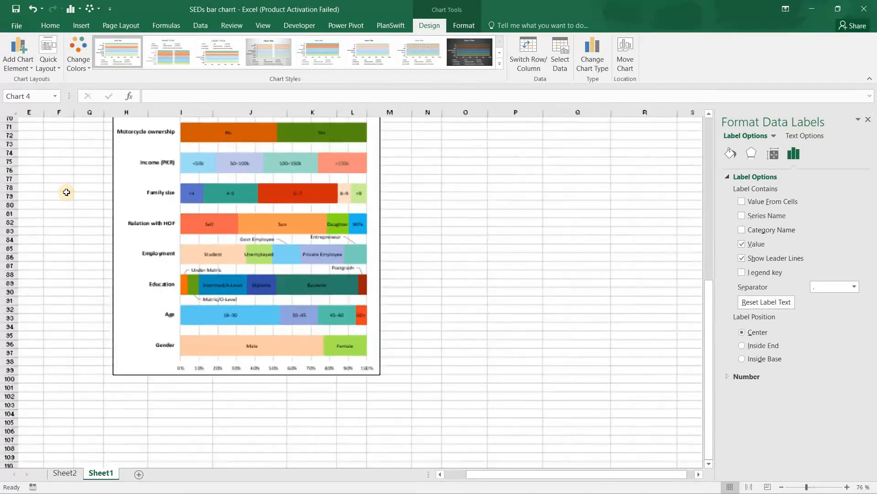
scroll(305, 310, "up", 4)
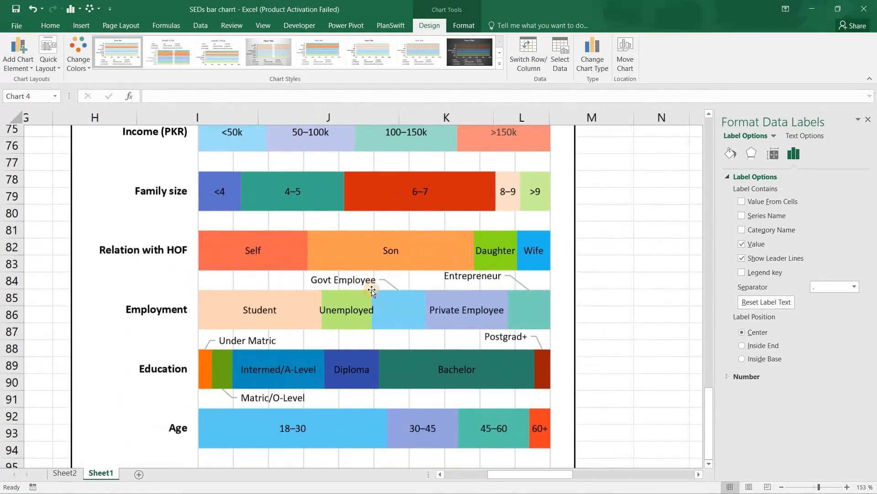
- In the finished example chart, move the Govt Employee label onto its own light blue segment of the Employment bar
left_click(371, 288)
left_click(343, 280)
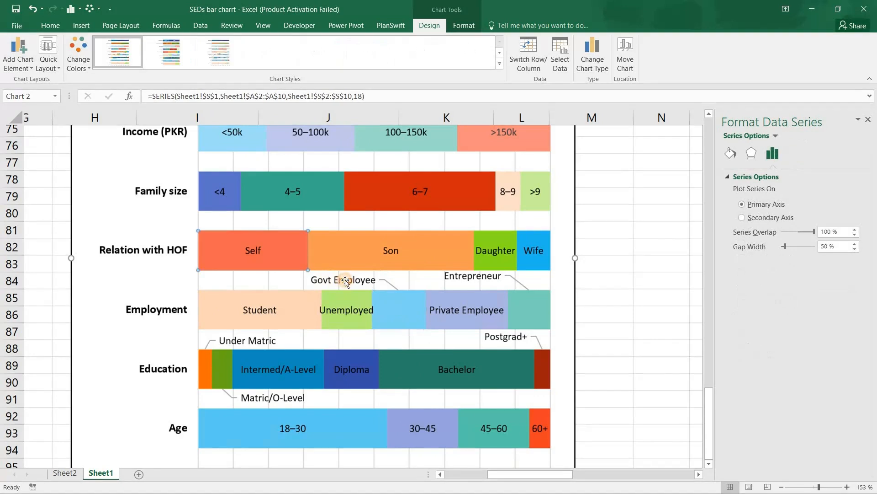
left_click_drag(345, 279, 398, 312)
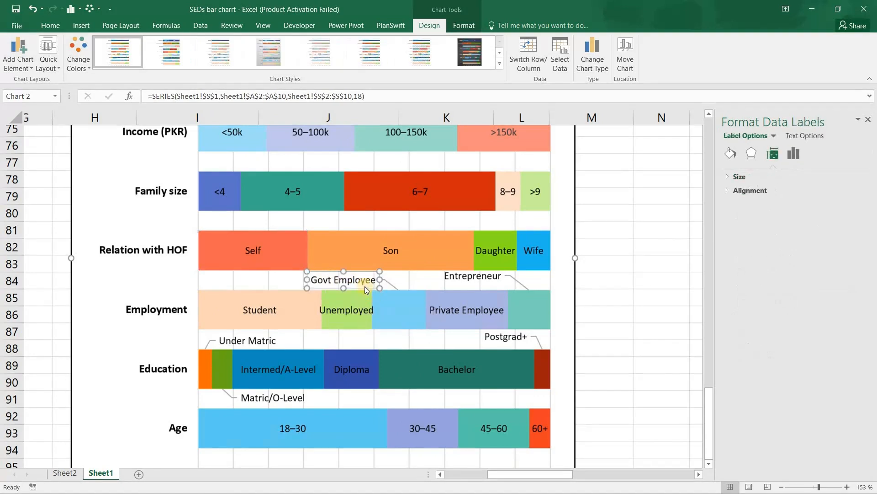
left_click_drag(365, 289, 401, 337)
left_click(399, 314)
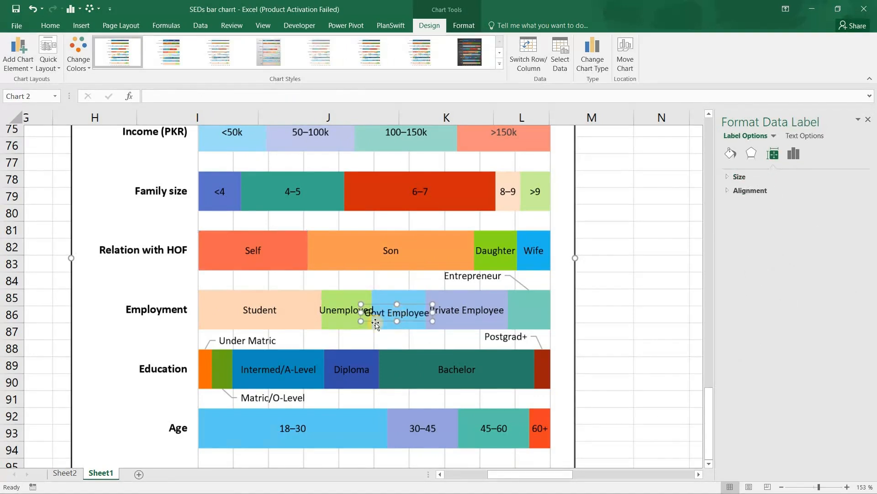
left_click(374, 329)
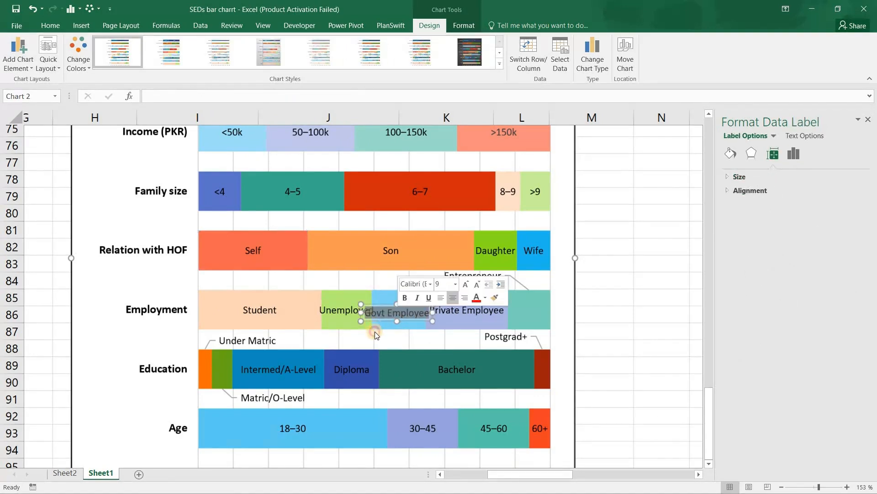
- In the finished example chart, move the Govt Employee label above the Employment bar, over the Unemployed segment, so a leader line connects it
left_click(388, 309)
key("Up")
left_click(396, 312)
left_click(397, 312)
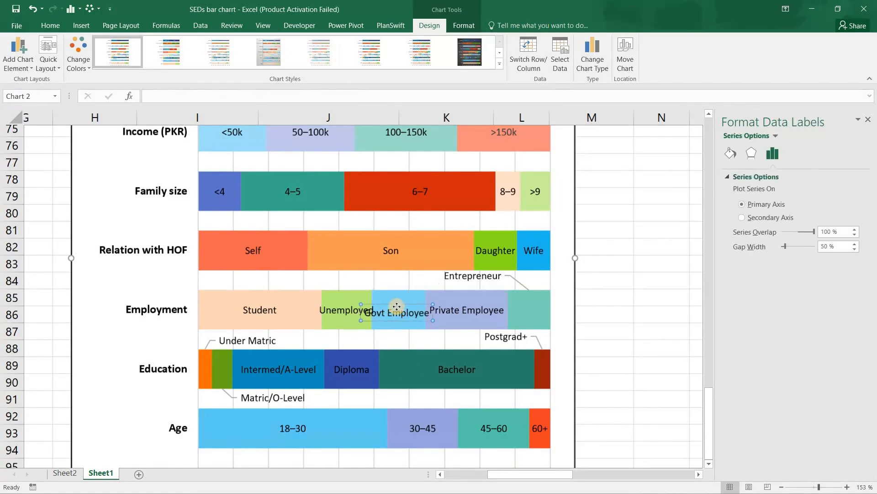
left_click(404, 318)
left_click(404, 312)
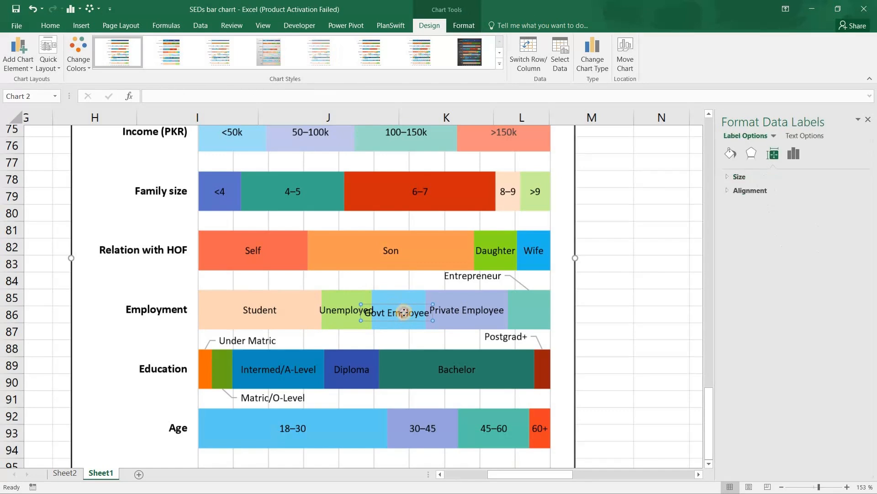
left_click_drag(404, 312, 340, 282)
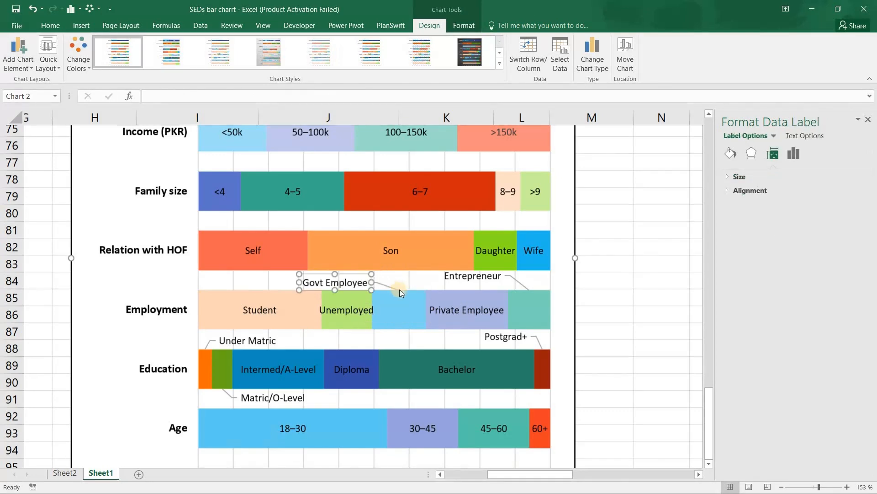
left_click(628, 266)
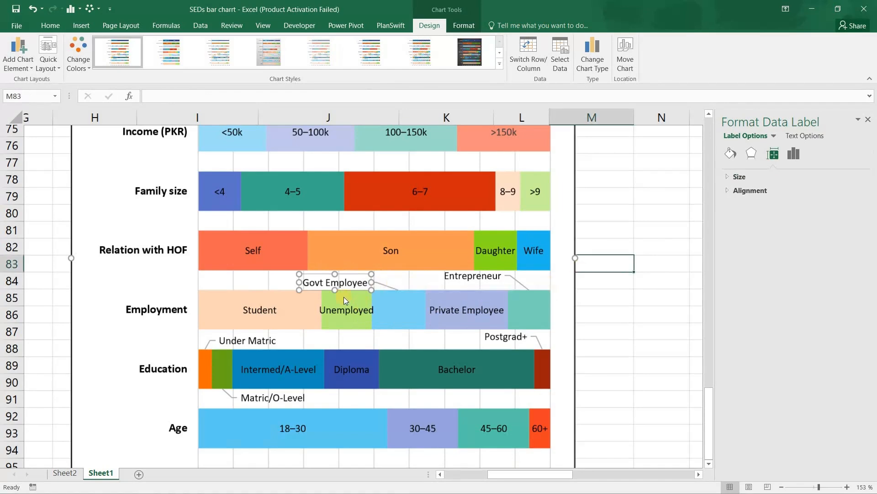
- Move the Intermed/A-Level label off its blue segment to just above the Education bar, between the Under Matric and Postgrad+ labels
scroll(361, 290, "up", 2)
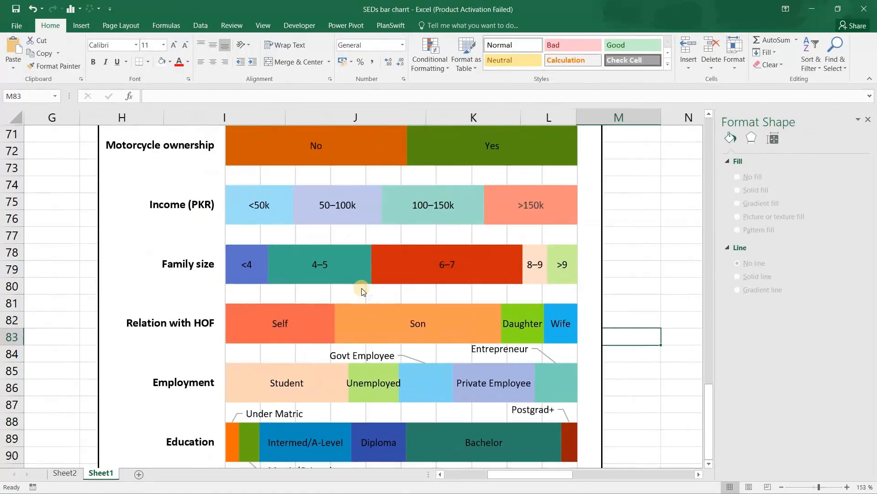
scroll(380, 295, "down", 1)
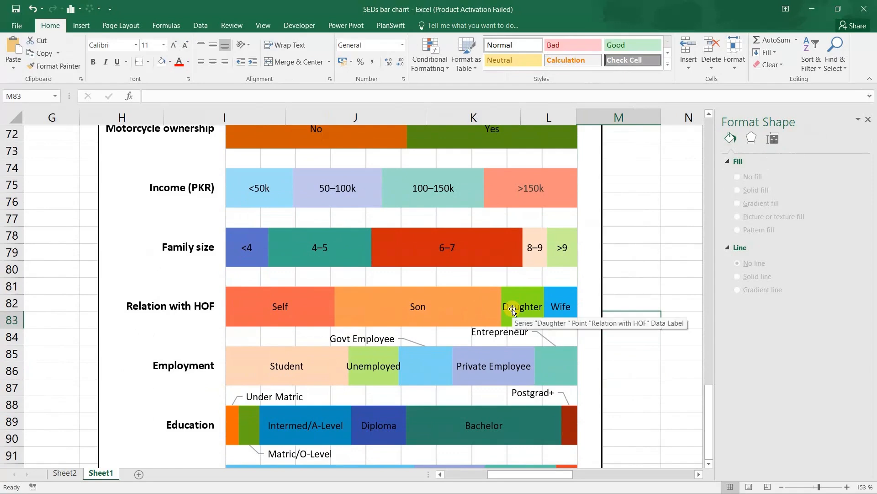
scroll(367, 362, "down", 2)
left_click(324, 339)
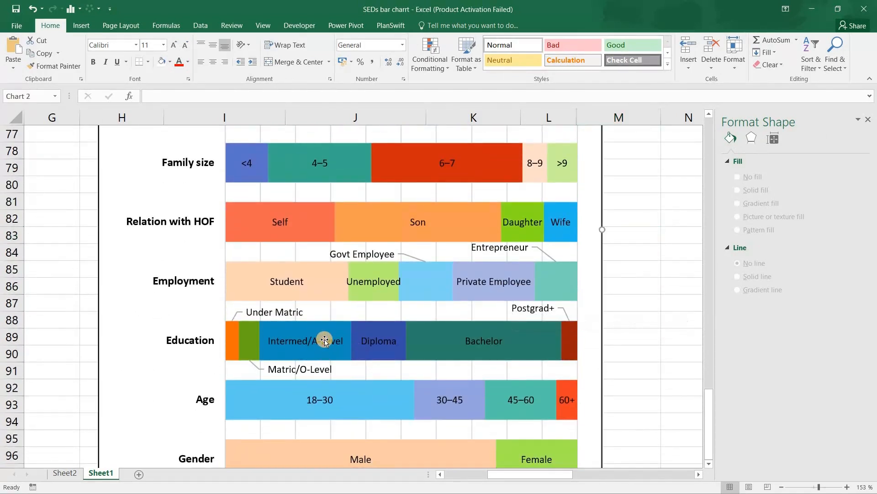
mouse_move(325, 339)
left_mouse_down()
mouse_move(417, 304)
mouse_move(412, 314)
left_mouse_up()
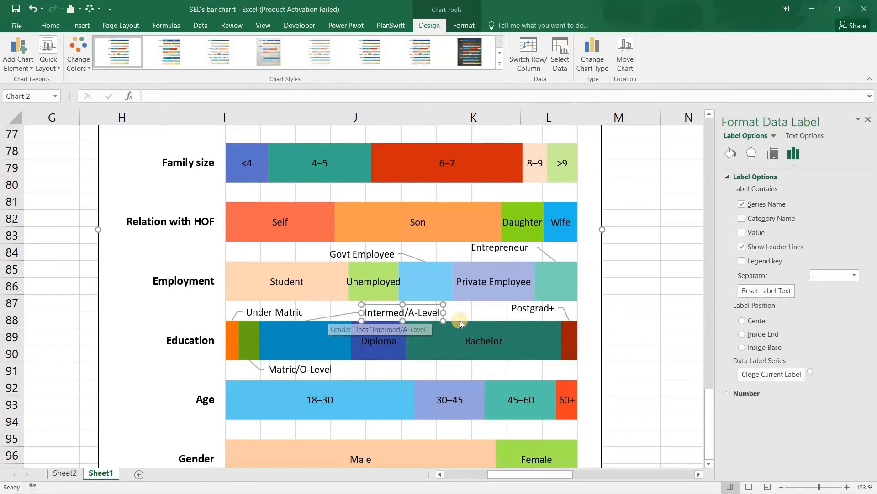
left_click(650, 329)
- Review the whole finished example chart from Car ownership to Gender, checking the label placement on every bar
scroll(651, 329, "down", 2, "ctrl")
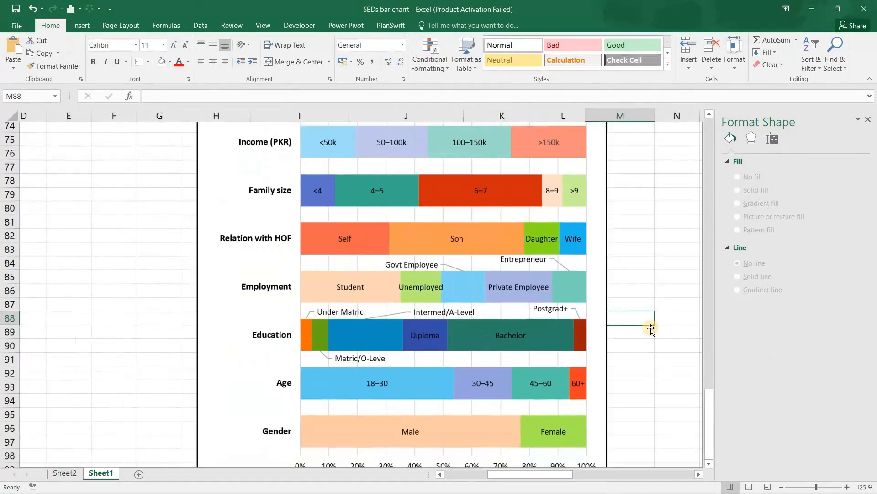
scroll(651, 328, "down", 3, "ctrl")
scroll(650, 327, "up", 2, "ctrl")
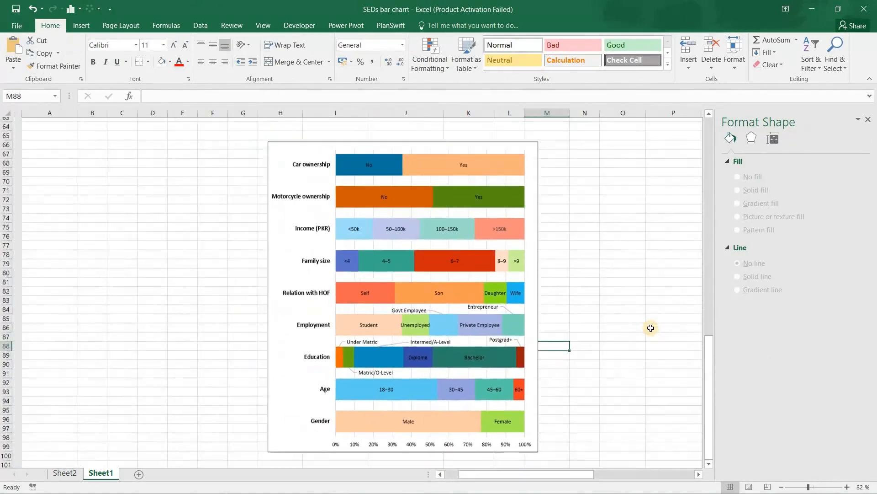
scroll(651, 328, "up", 2, "ctrl")
left_click(608, 295)
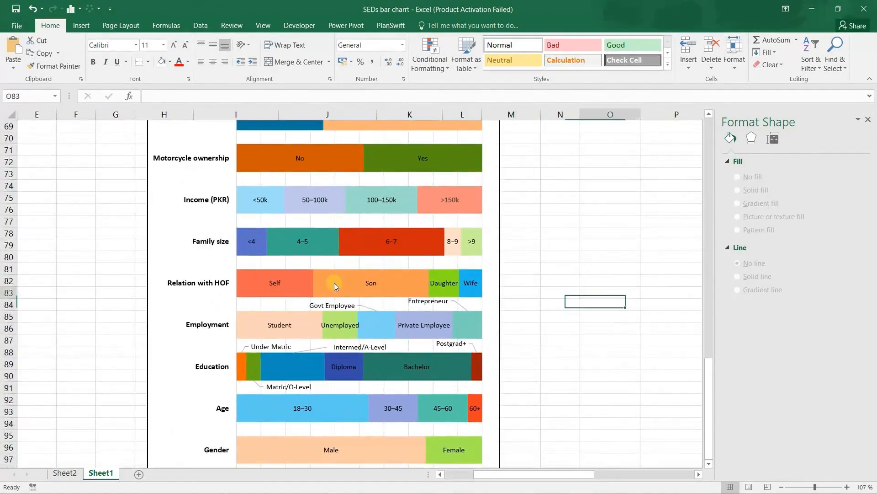
scroll(316, 282, "down", 1, "ctrl")
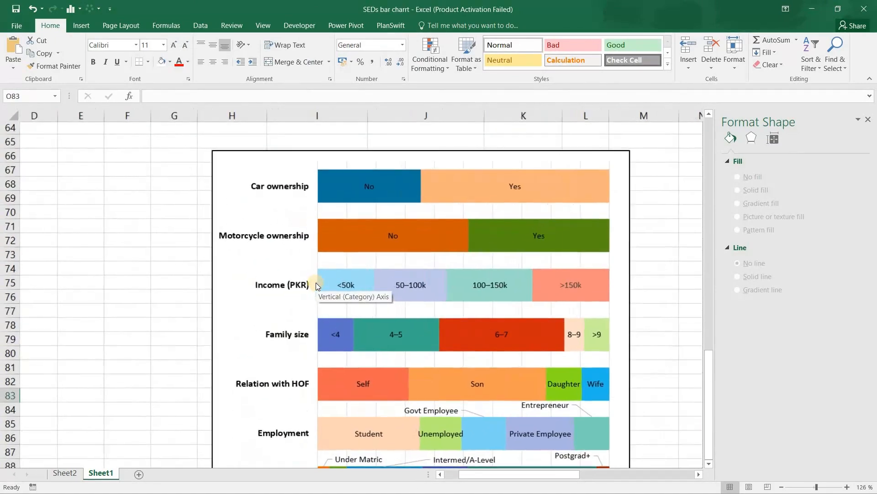
scroll(316, 283, "down", 2, "ctrl")
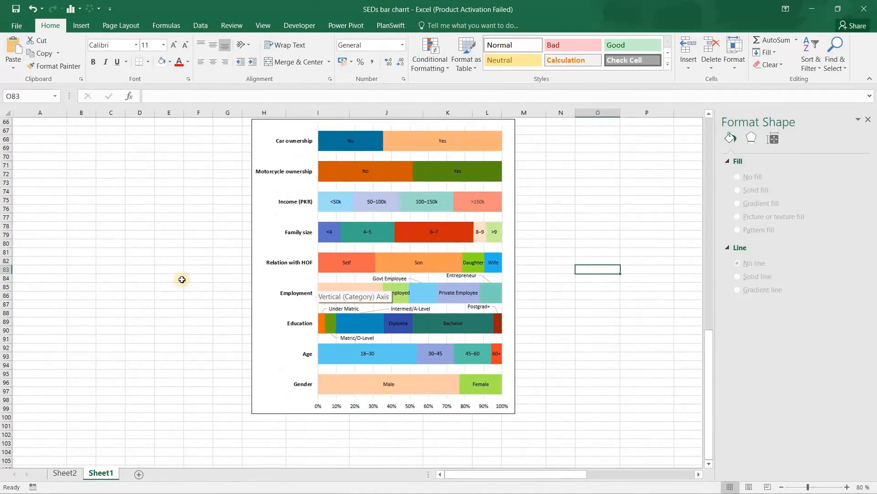